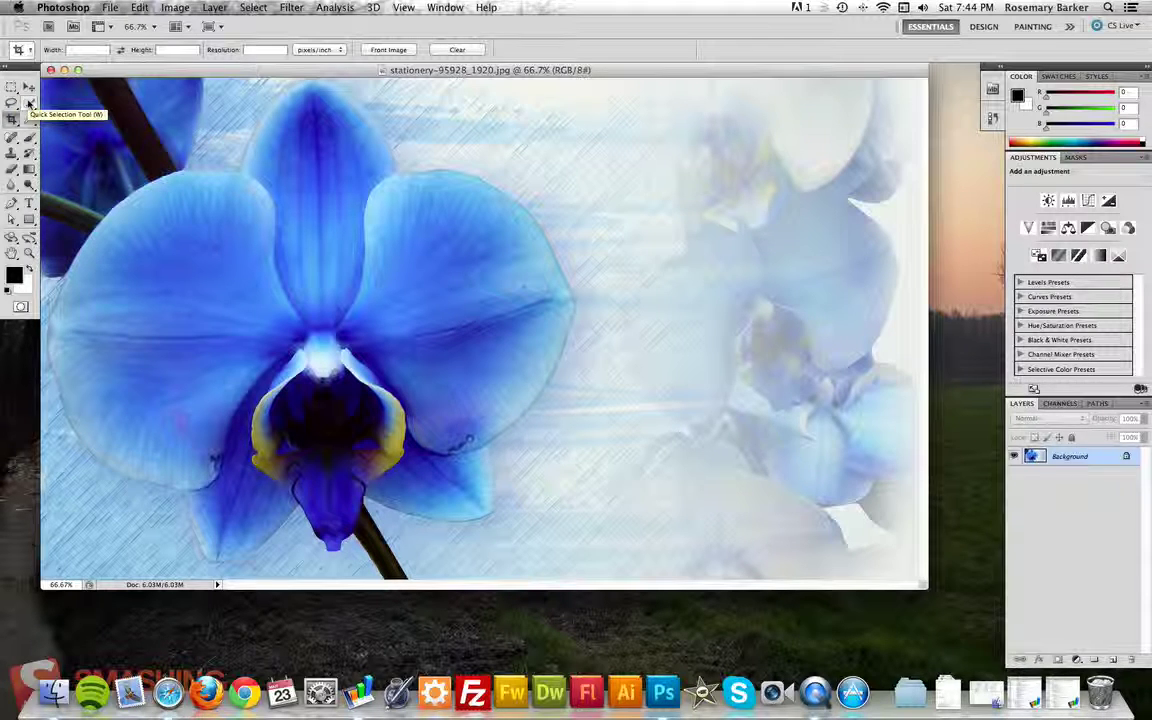
Step: Pick the Quick Selection Tool and enlarge its brush three sizes with ]
click(30, 103)
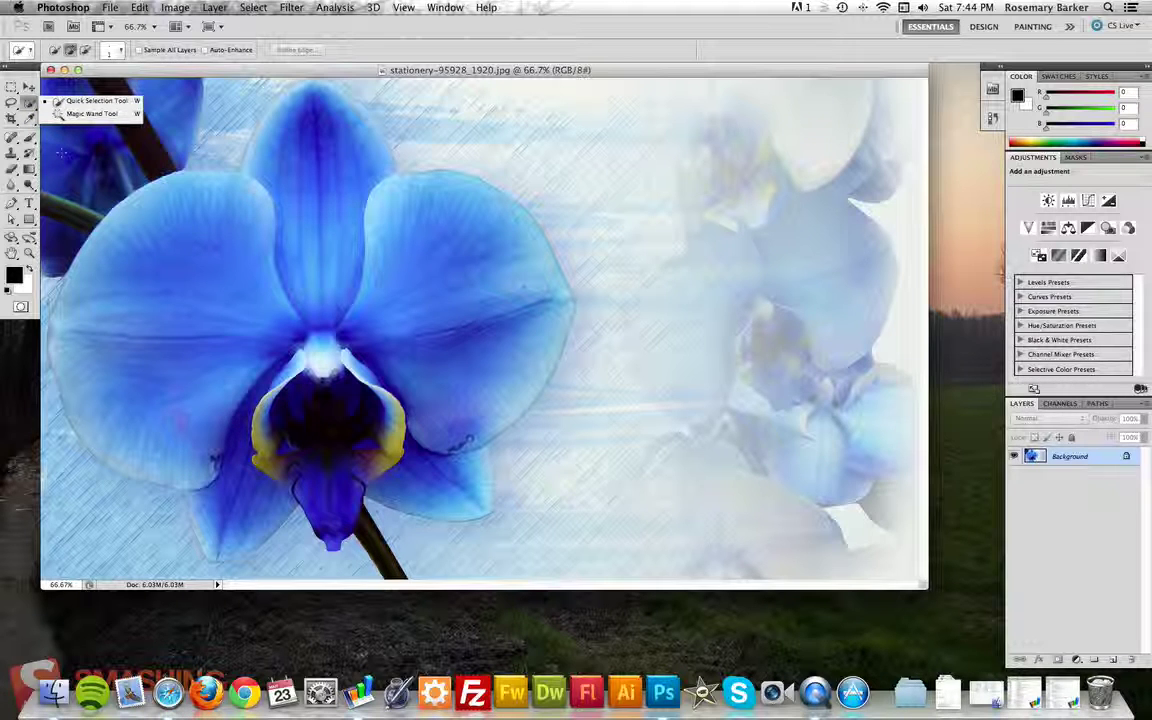
click(243, 72)
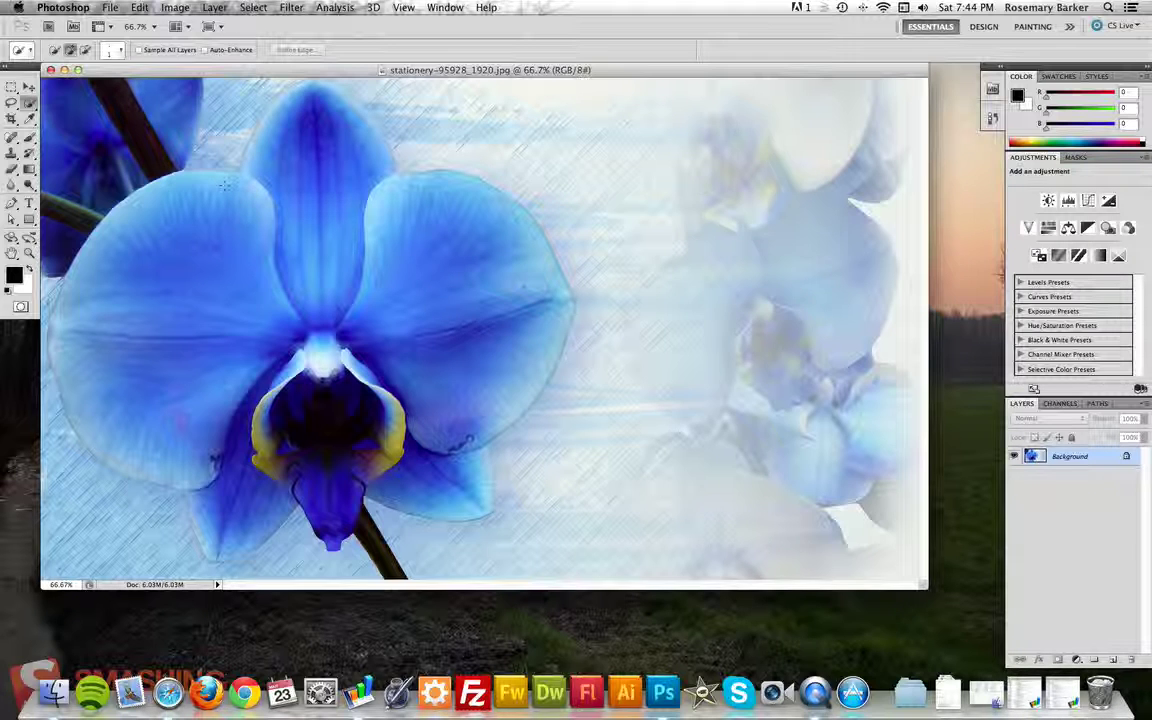
key(bracketright)
key(bracketright)
key(bracketright)
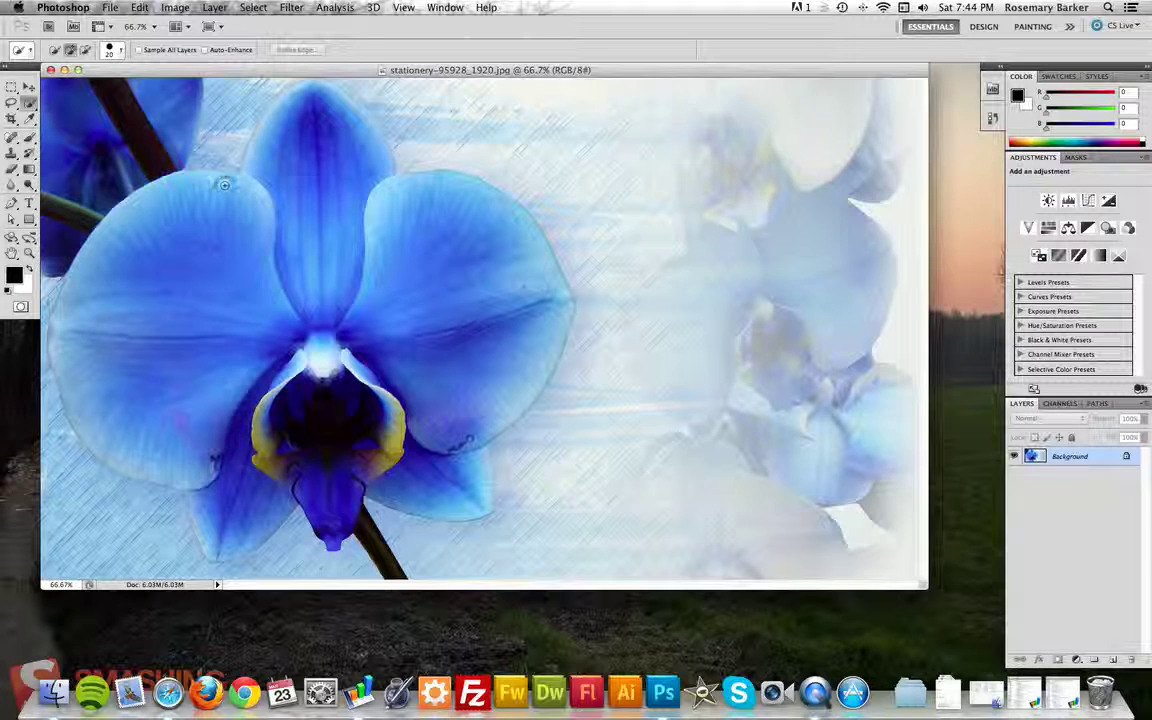
key(bracketright)
key(bracketright)
key(bracketright)
key(bracketright)
key(bracketright)
key(bracketright)
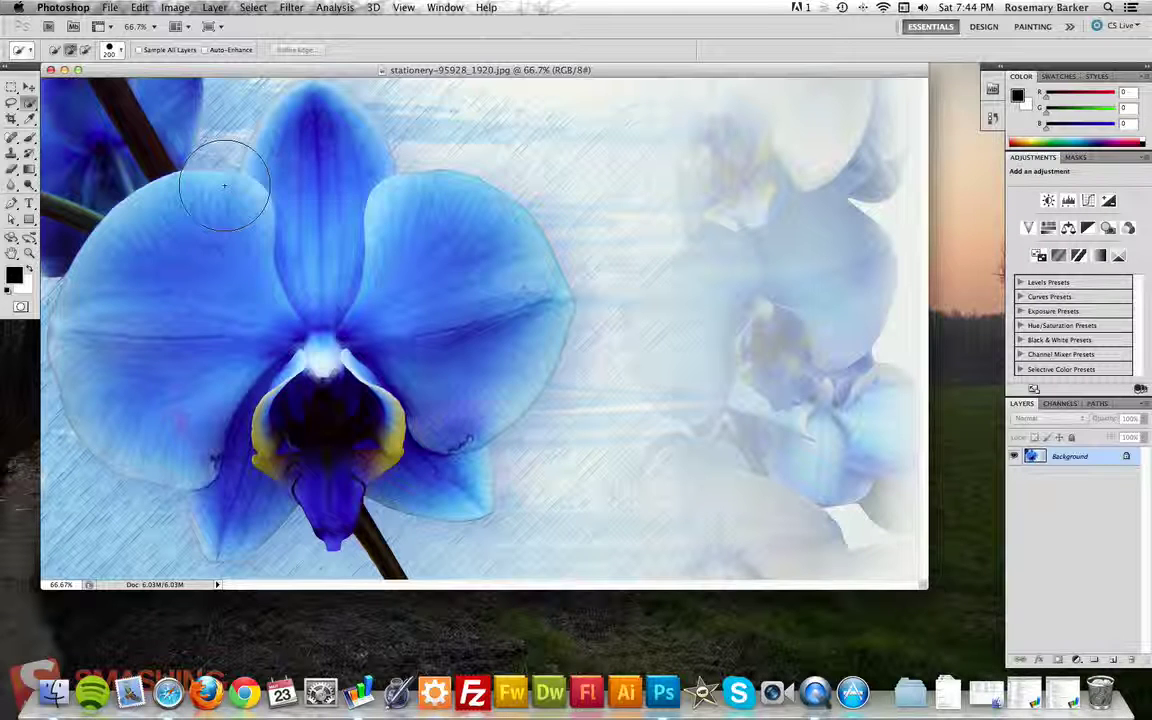
key(bracketright)
key(bracketright)
key(bracketright)
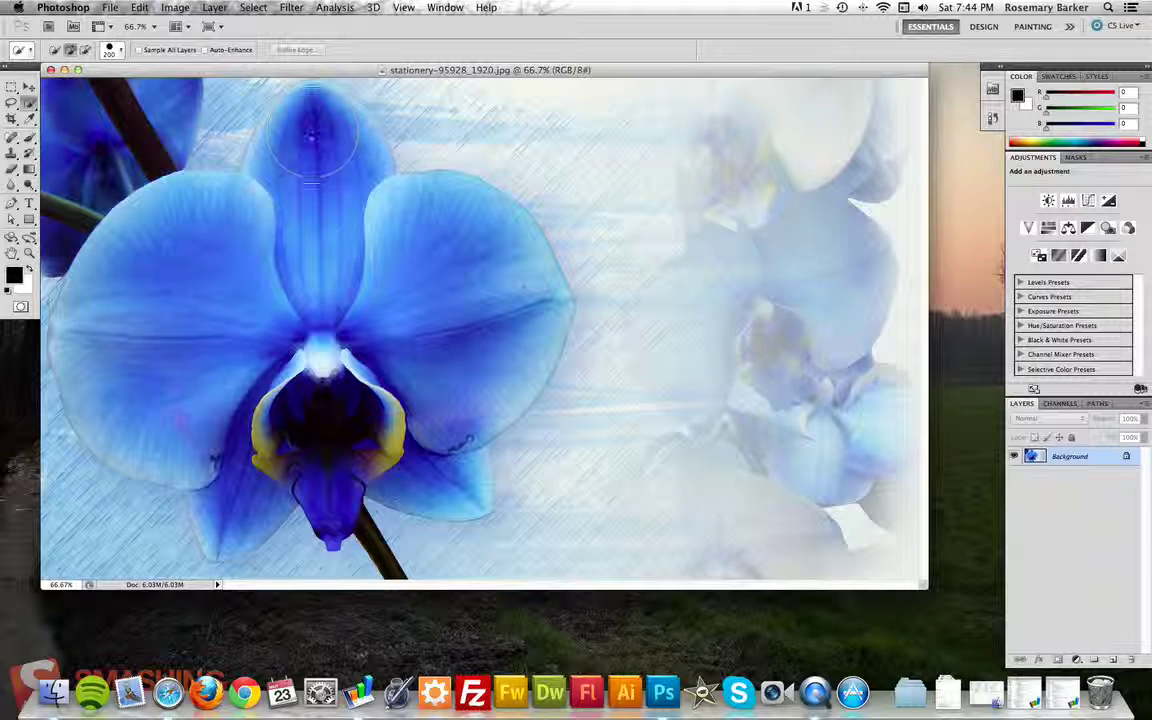
Step: Brush over the orchid's top, right and lower petals, keeping the stem out
drag(312, 155, 312, 192)
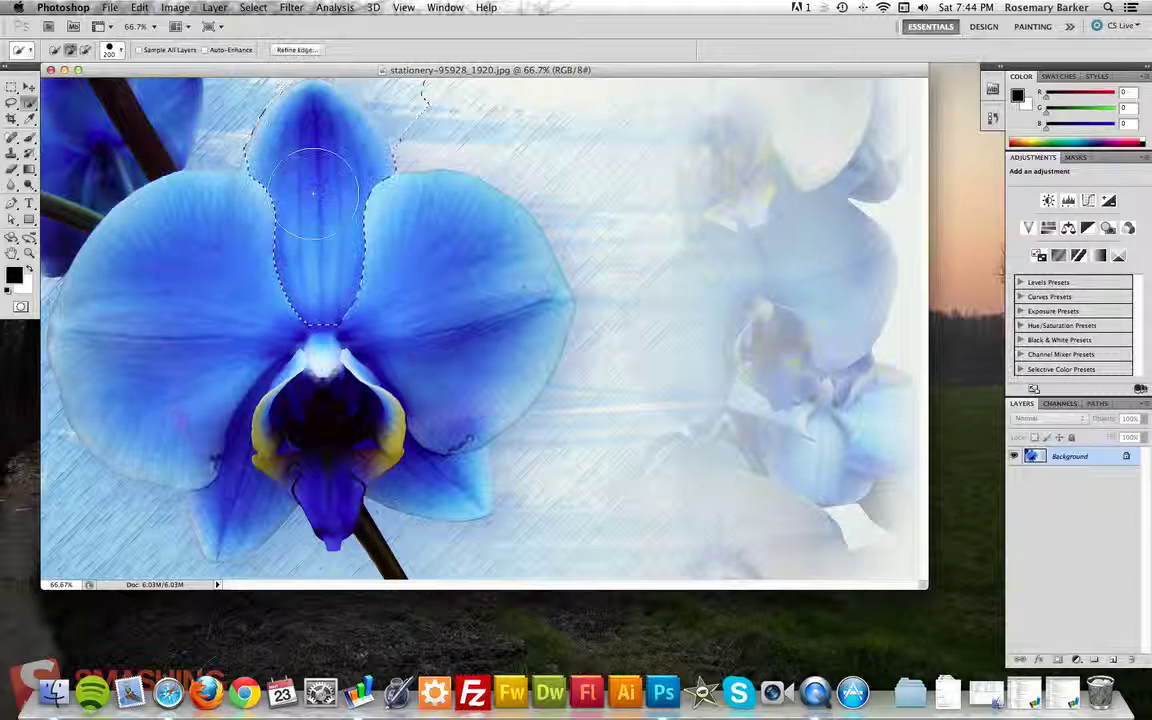
mouse_move(380, 250)
mouse_down()
mouse_move(450, 320)
mouse_move(230, 355)
mouse_move(177, 386)
mouse_up()
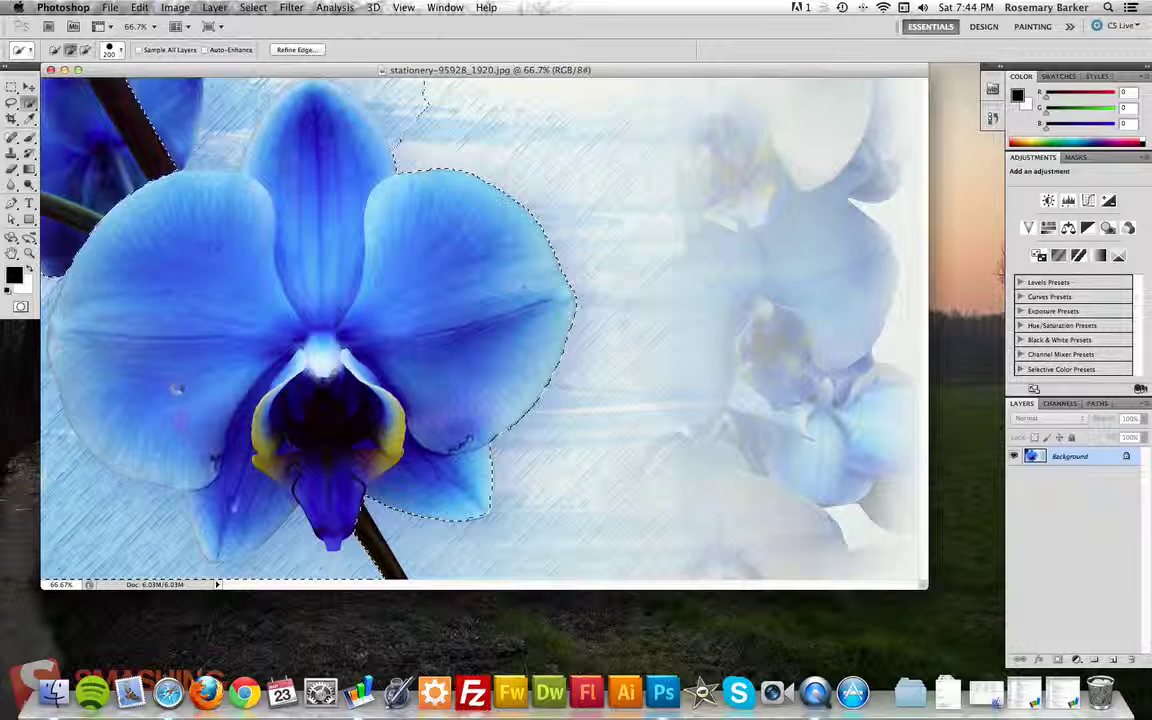
drag(177, 386, 378, 594)
key(bracketleft)
key(bracketleft)
key(bracketleft)
key(bracketleft)
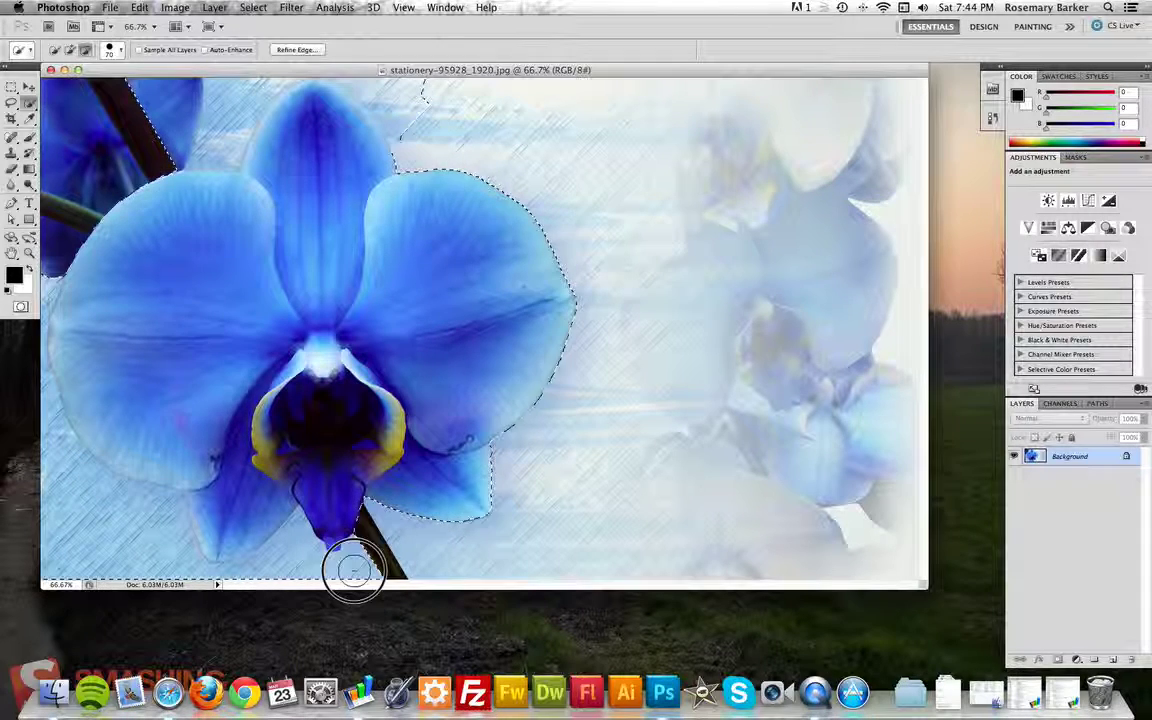
mouse_move(352, 496)
mouse_down()
mouse_move(313, 568)
mouse_move(169, 583)
mouse_move(42, 487)
mouse_move(36, 280)
mouse_move(34, 403)
mouse_up()
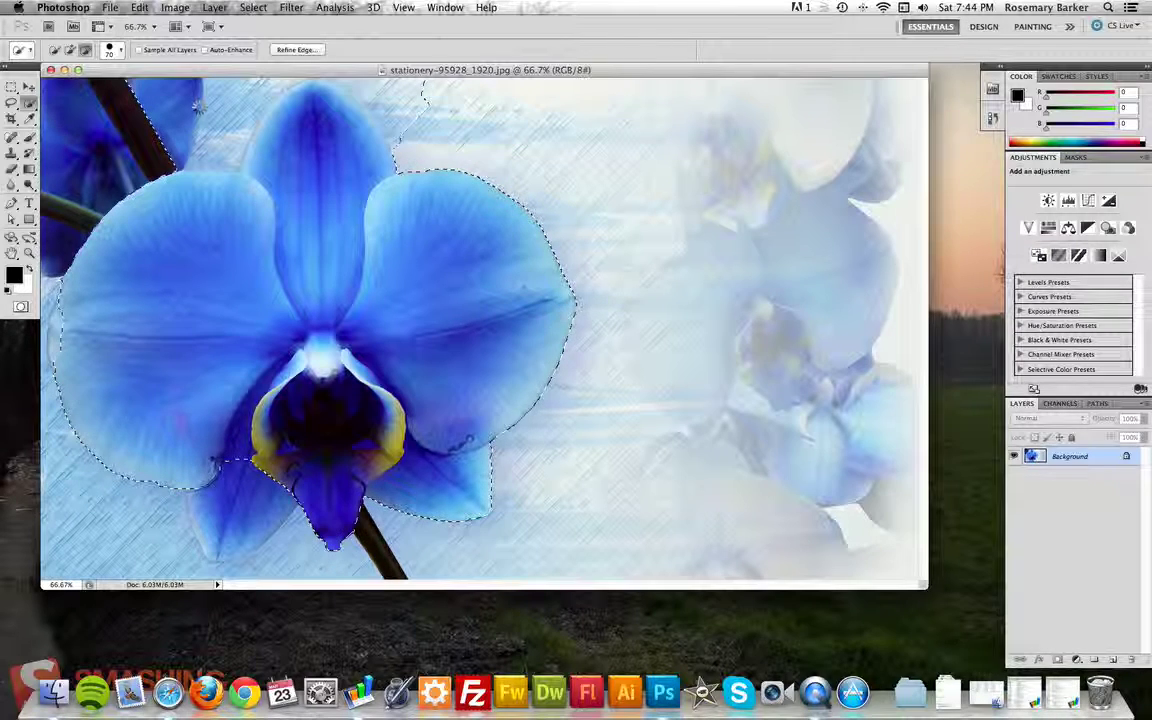
mouse_move(137, 93)
mouse_down()
mouse_move(216, 109)
mouse_move(224, 149)
mouse_move(270, 85)
mouse_up()
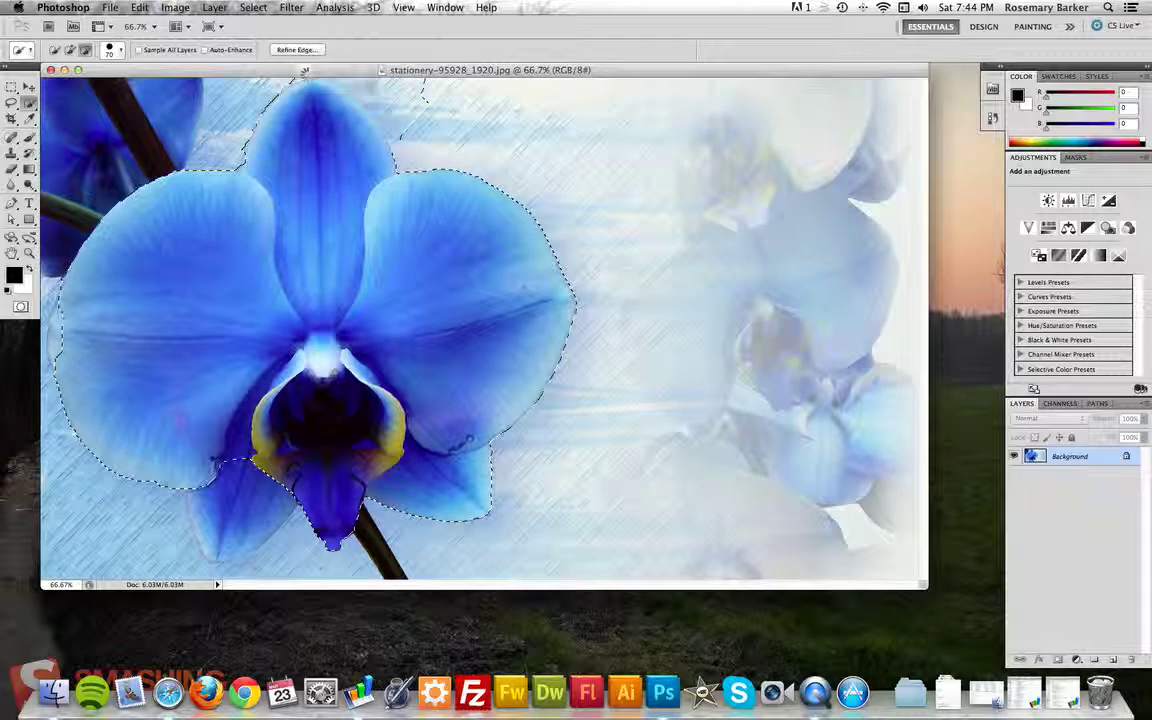
drag(386, 95, 357, 77)
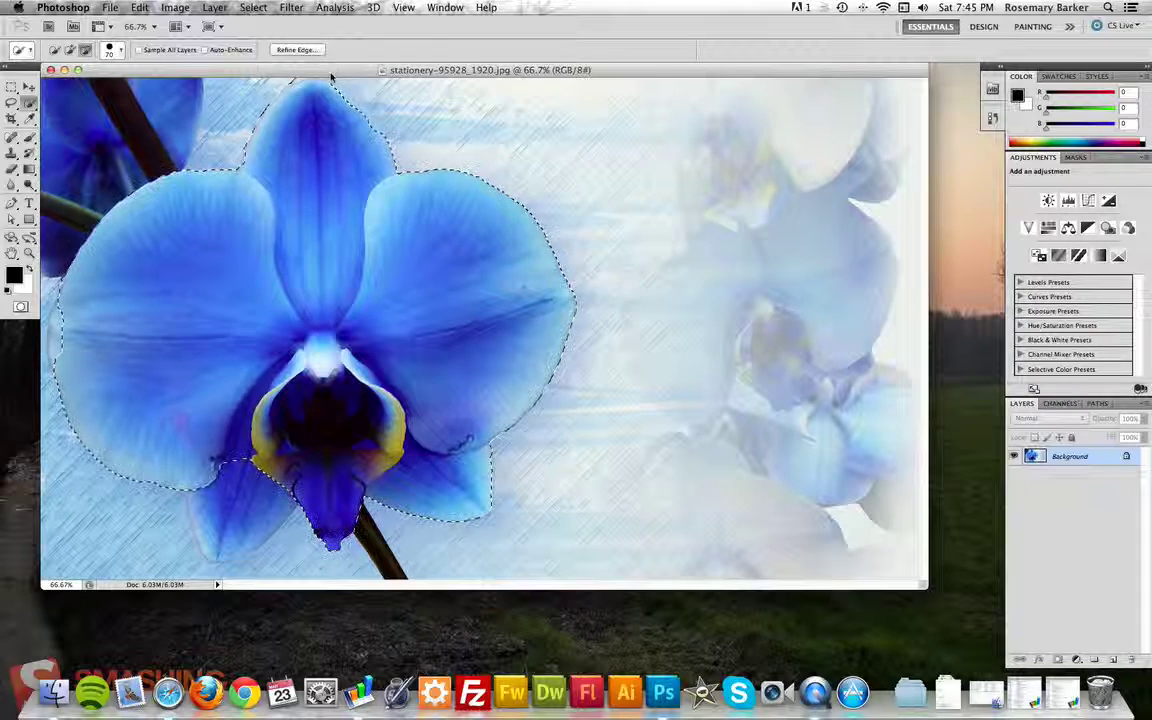
Step: Refine the selection at the top petal tip and lower-left petal using smaller and larger brushes
click(334, 78)
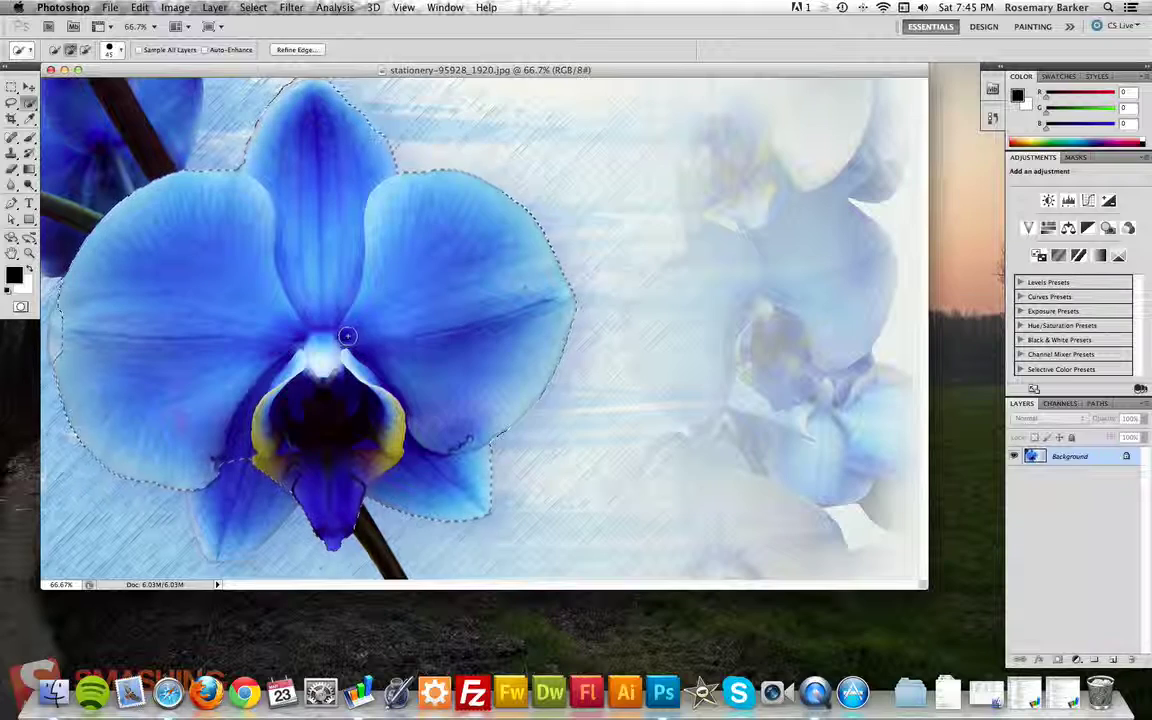
key(bracketleft)
key(bracketleft)
key(bracketleft)
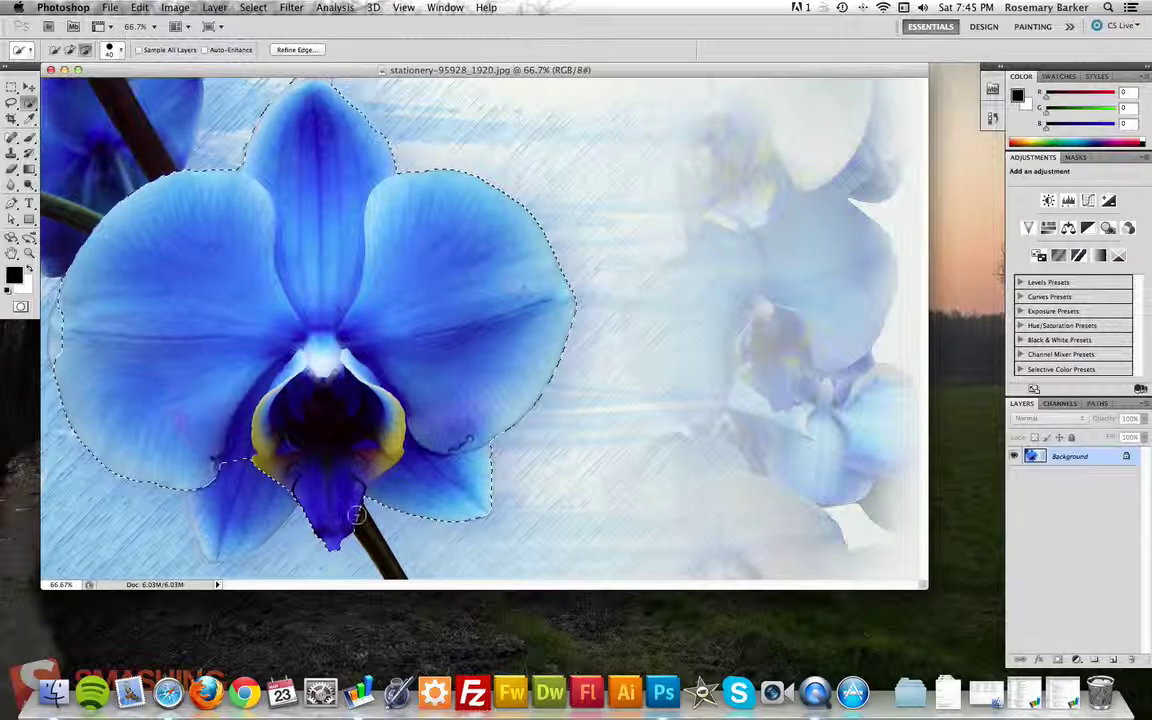
key(bracketleft)
key(bracketleft)
key(bracketleft)
key(bracketright)
key(bracketright)
key(bracketright)
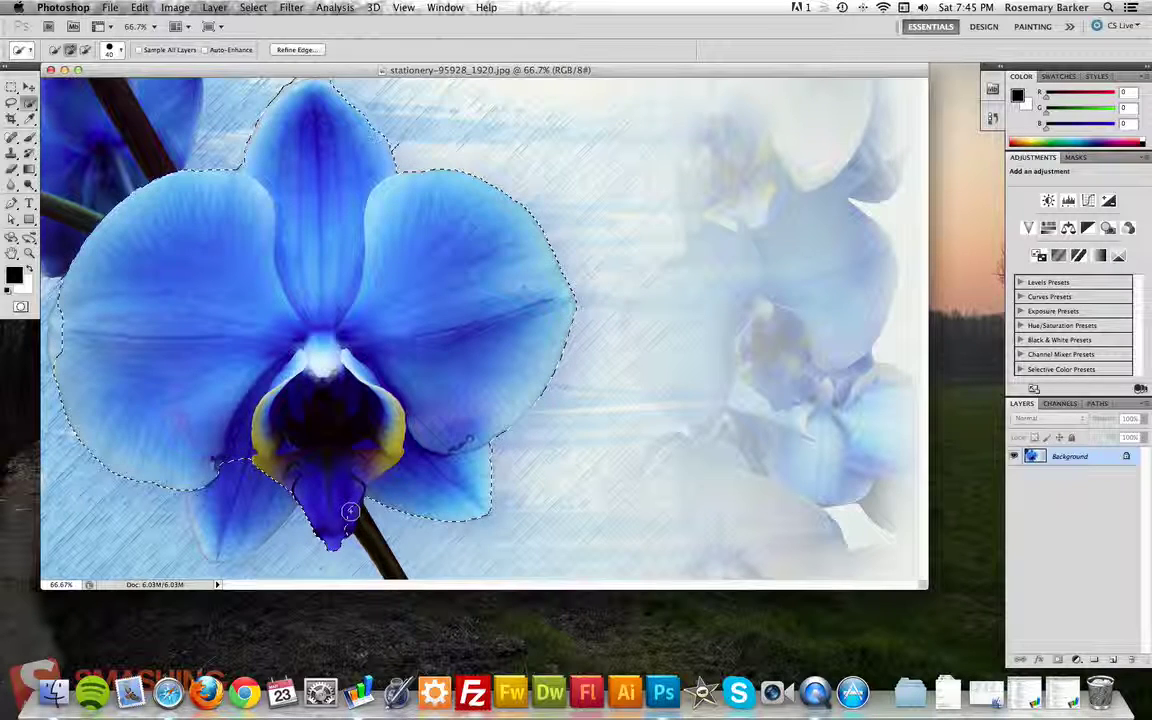
drag(363, 530, 366, 537)
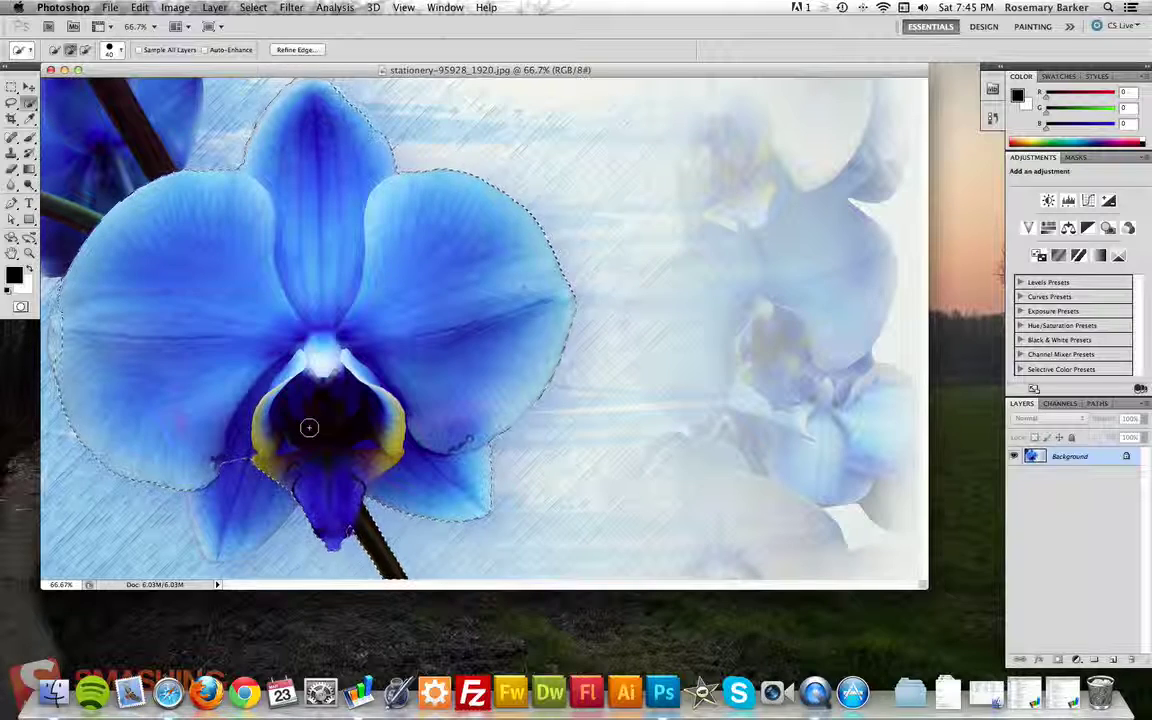
key(bracketright)
key(bracketright)
key(bracketright)
mouse_move(237, 488)
mouse_down()
mouse_move(216, 545)
mouse_move(211, 470)
mouse_up()
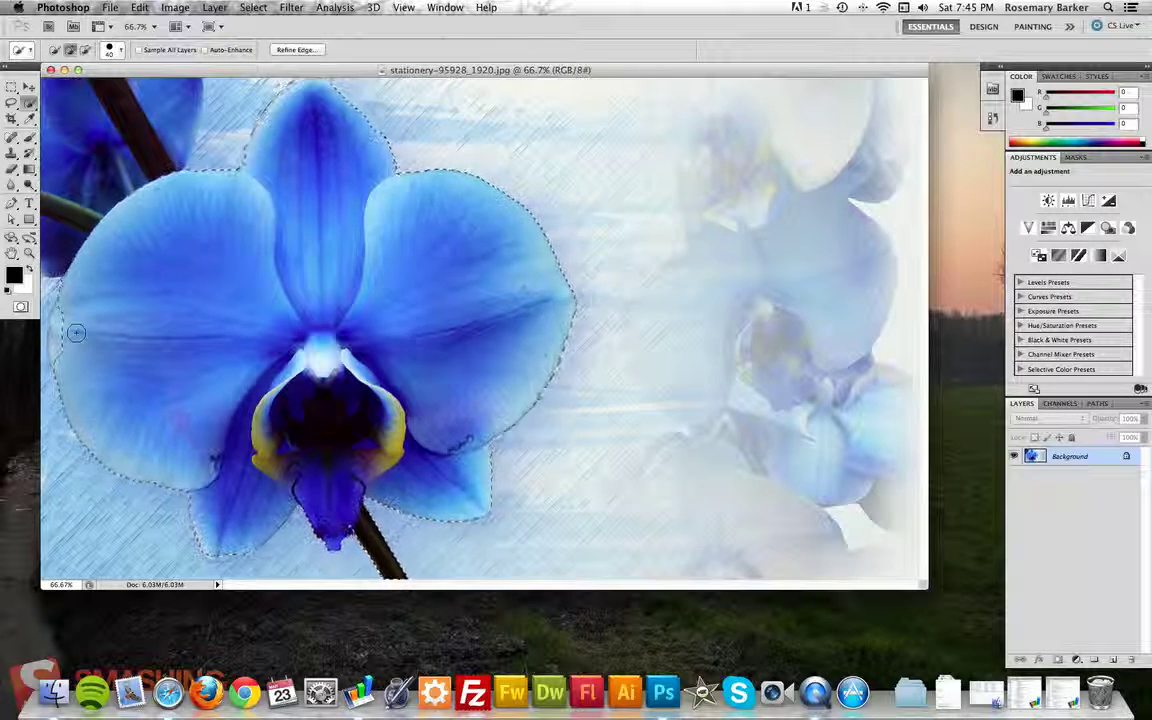
key(bracketright)
key(bracketright)
key(bracketright)
key(bracketright)
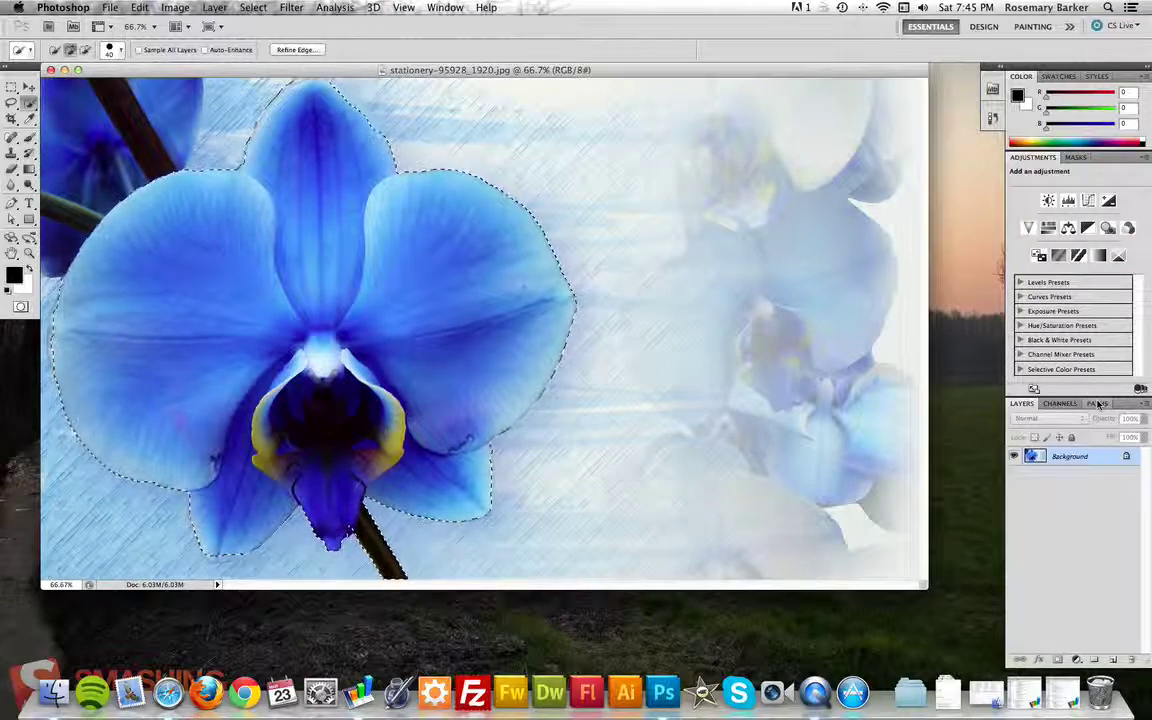
Step: Convert the orchid selection into a work path in the Paths panel
click(1098, 404)
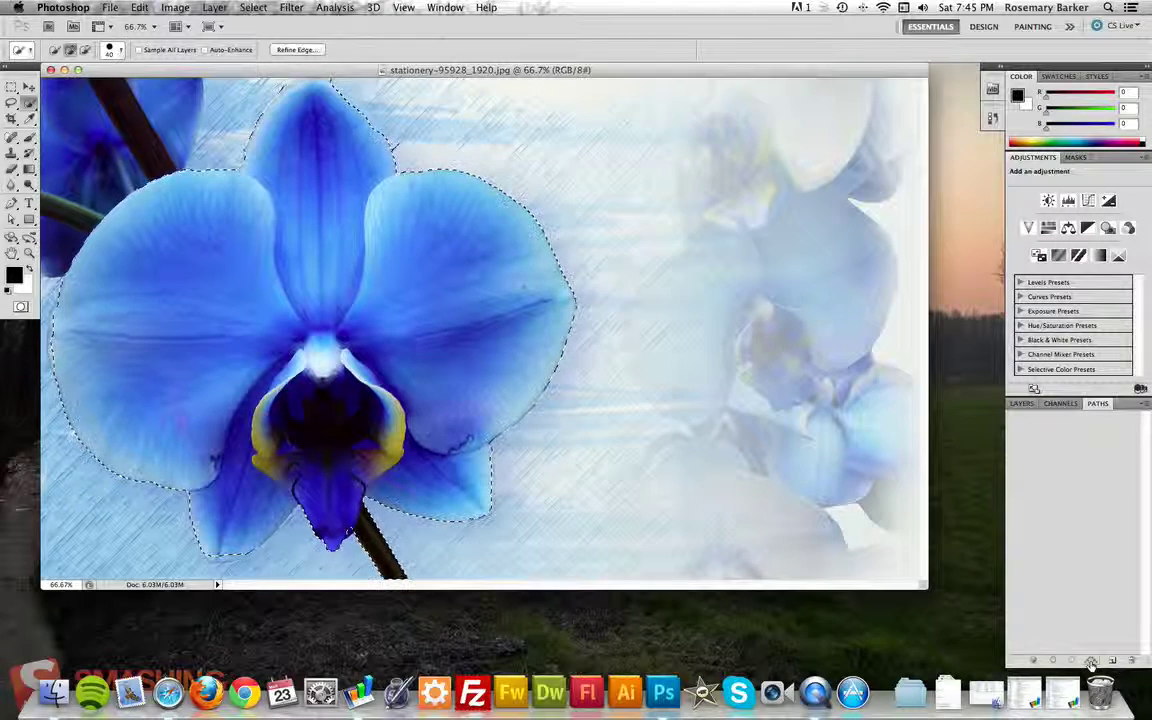
click(1090, 663)
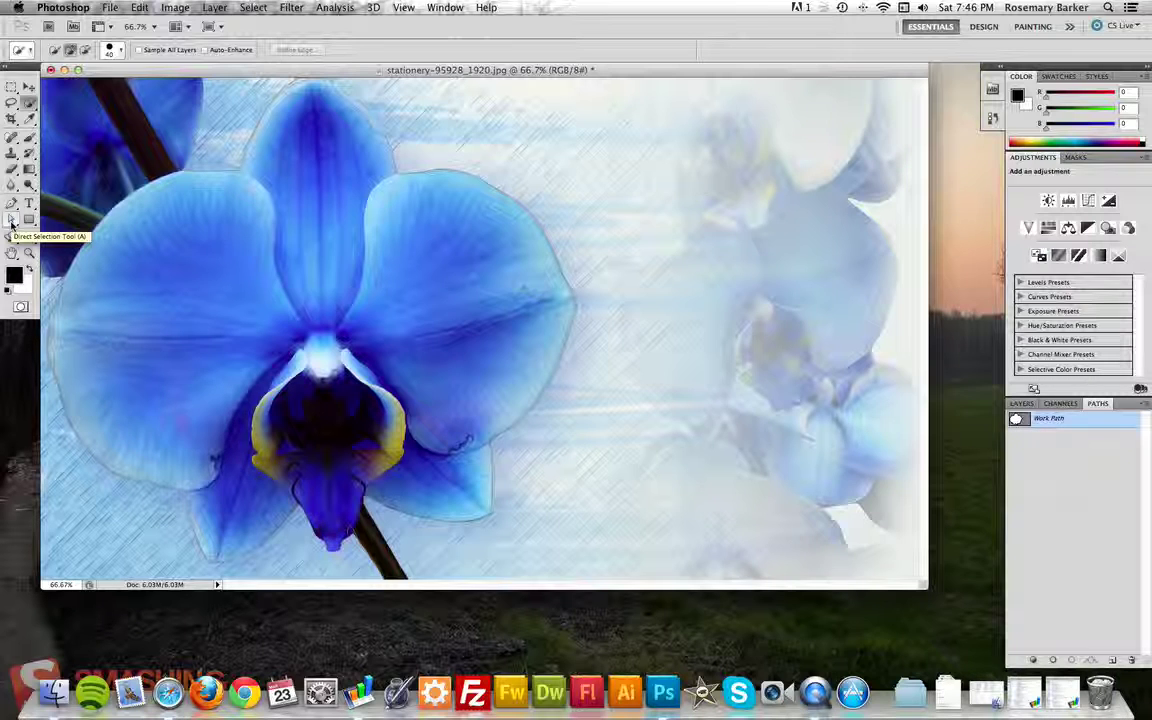
Step: Show the work path's anchors with Direct Selection, then close it at the top petal with the Pen
click(12, 222)
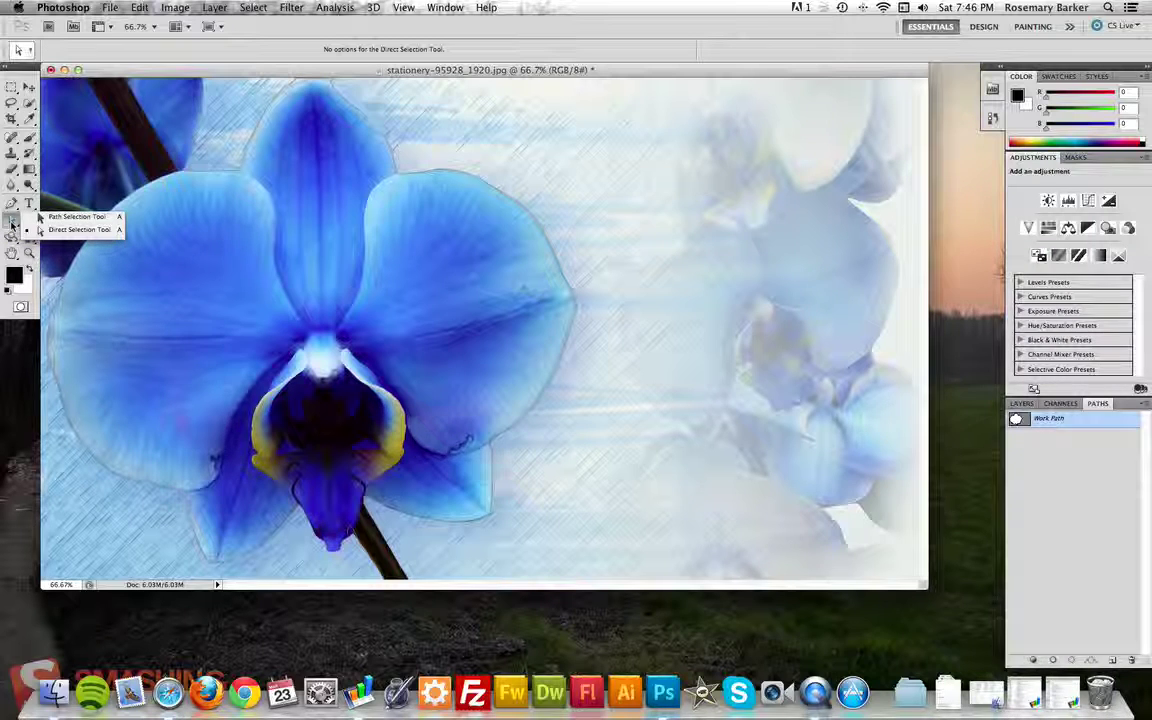
click(347, 103)
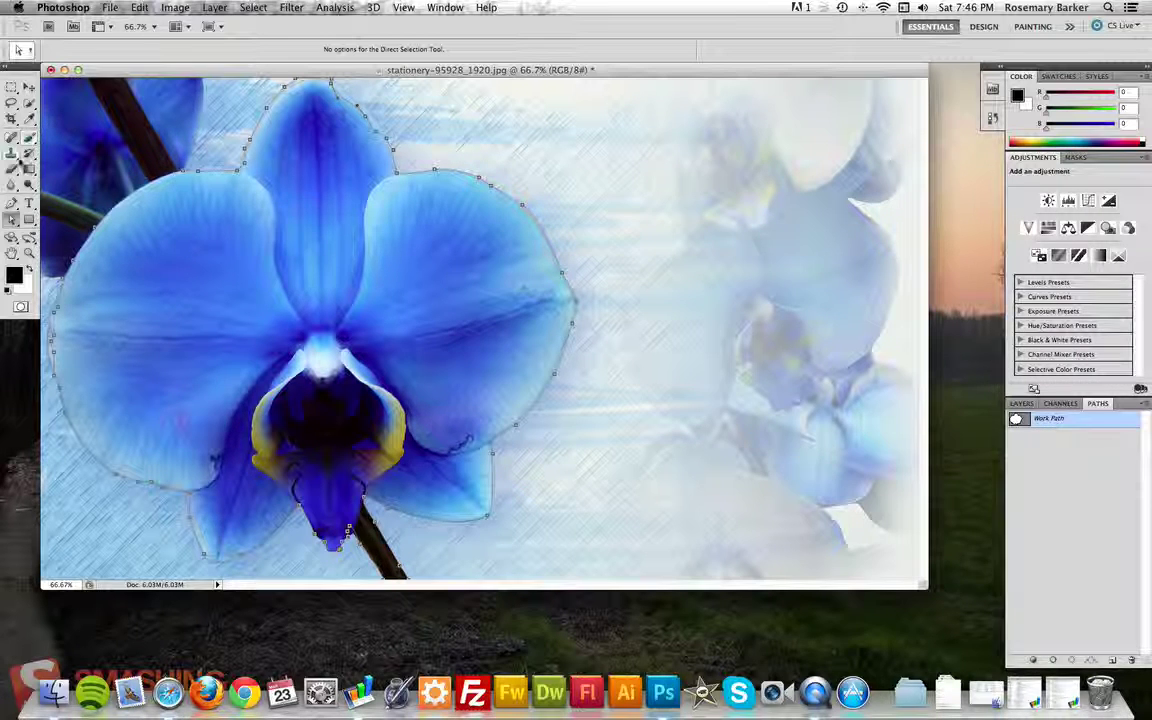
click(12, 201)
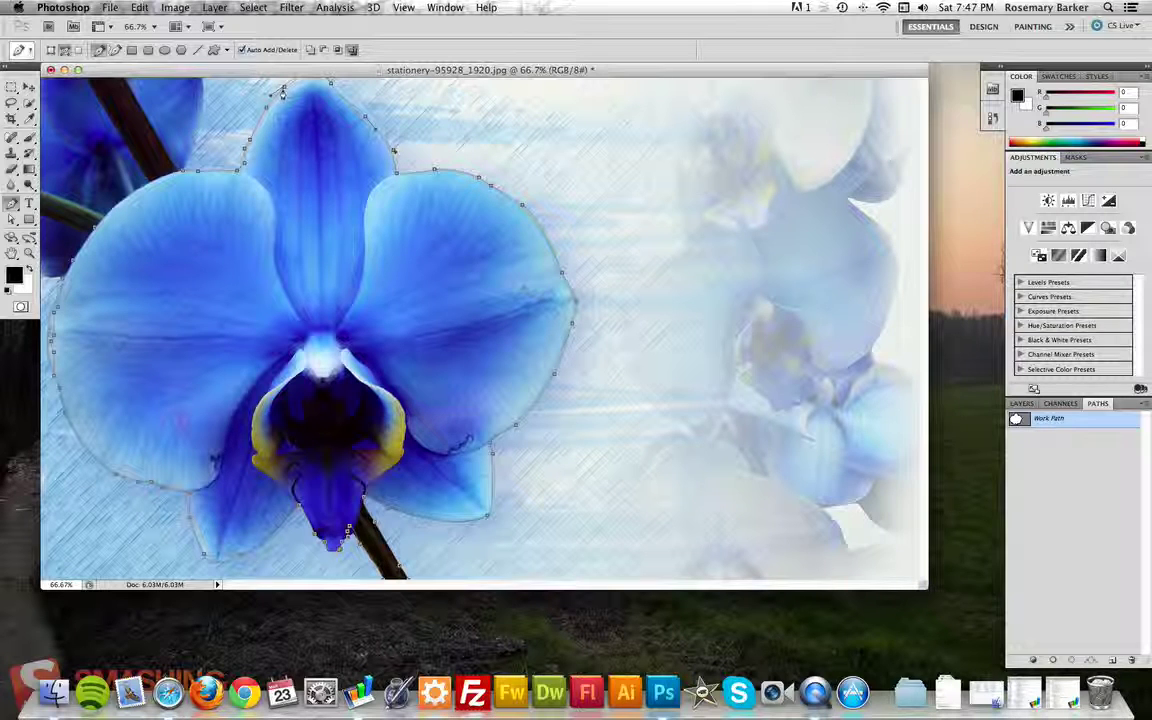
click(284, 88)
Step: Move the top petal's path anchor up onto the petal tip
click(11, 222)
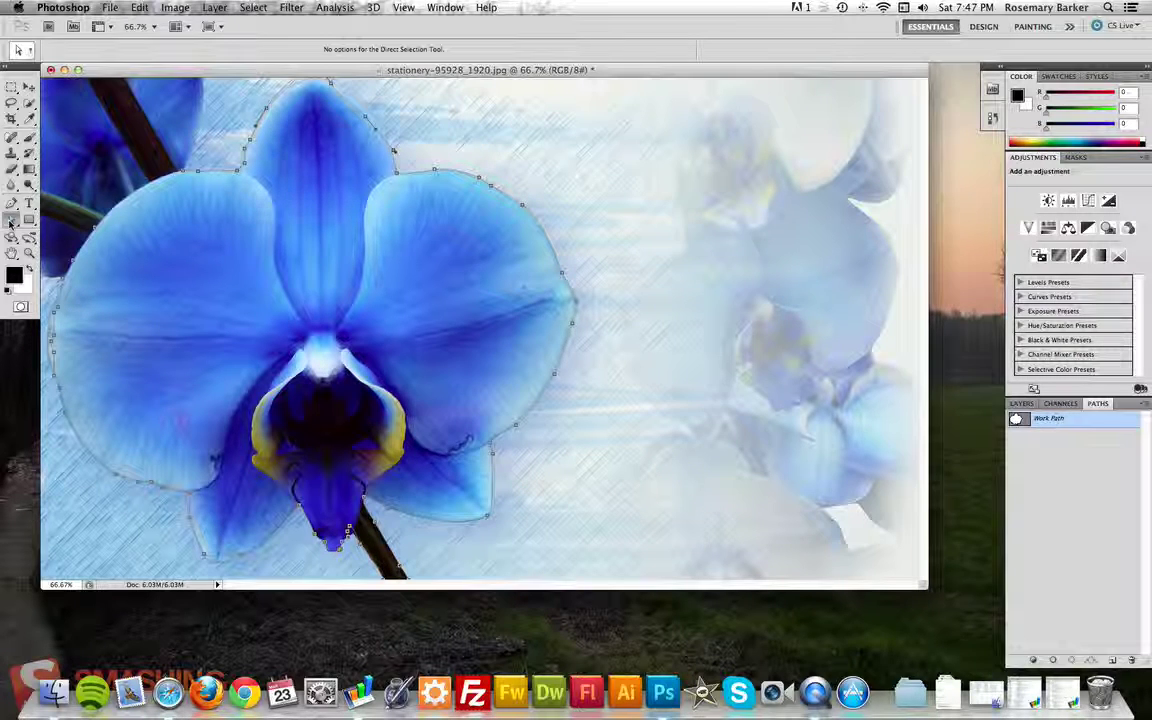
click(369, 115)
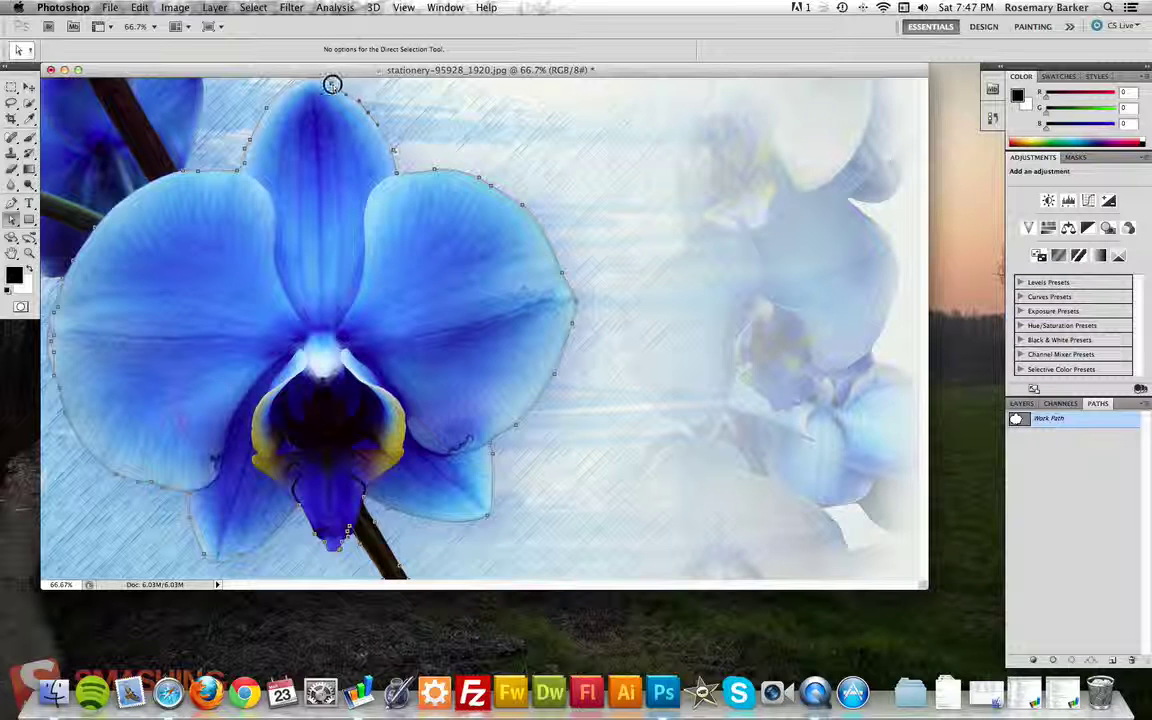
click(330, 100)
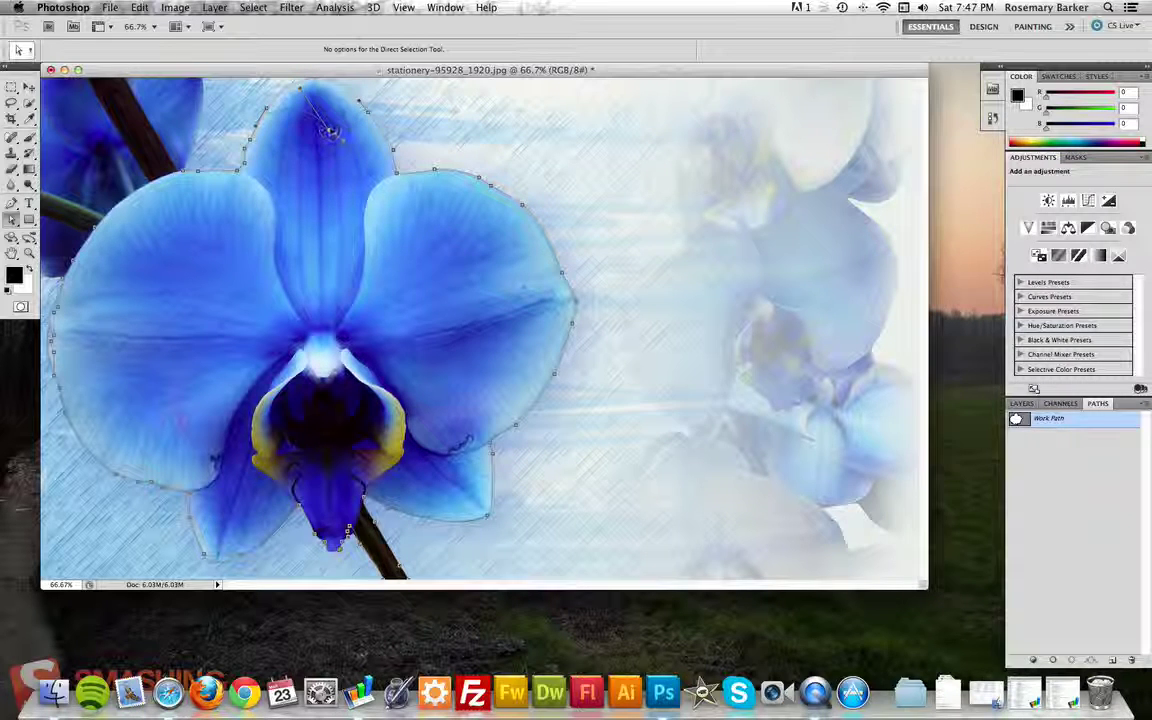
mouse_move(303, 92)
mouse_down()
mouse_move(302, 118)
mouse_move(330, 102)
mouse_up()
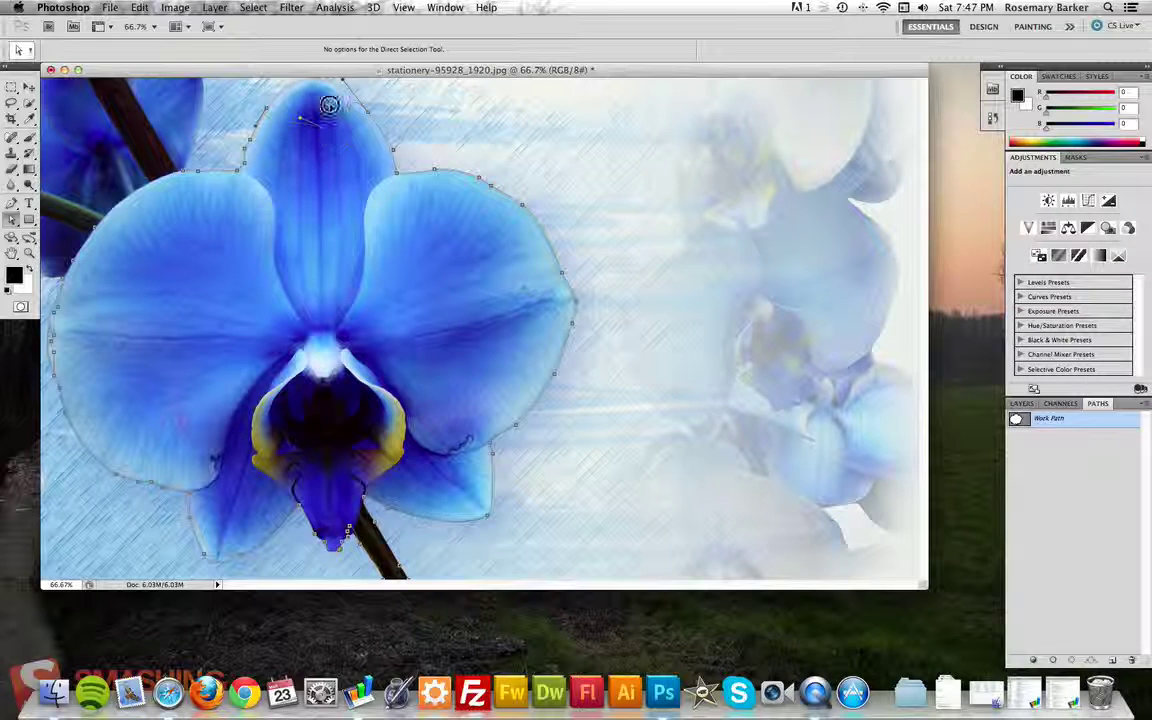
drag(330, 103, 328, 90)
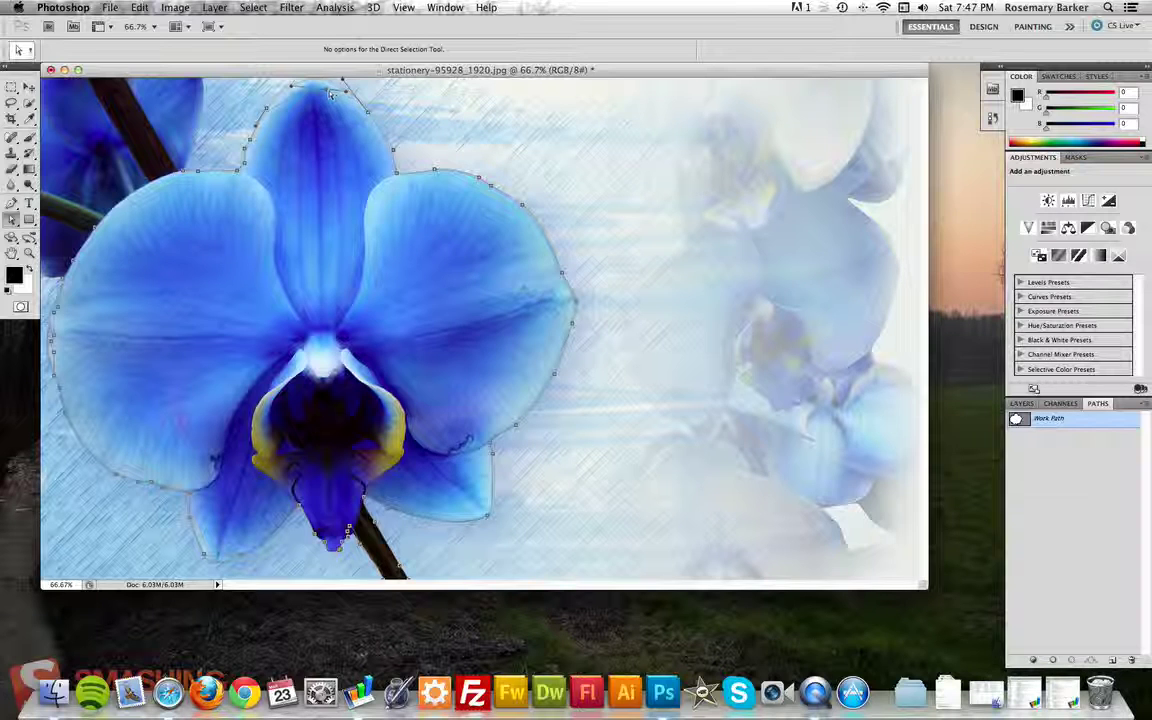
click(316, 80)
click(341, 82)
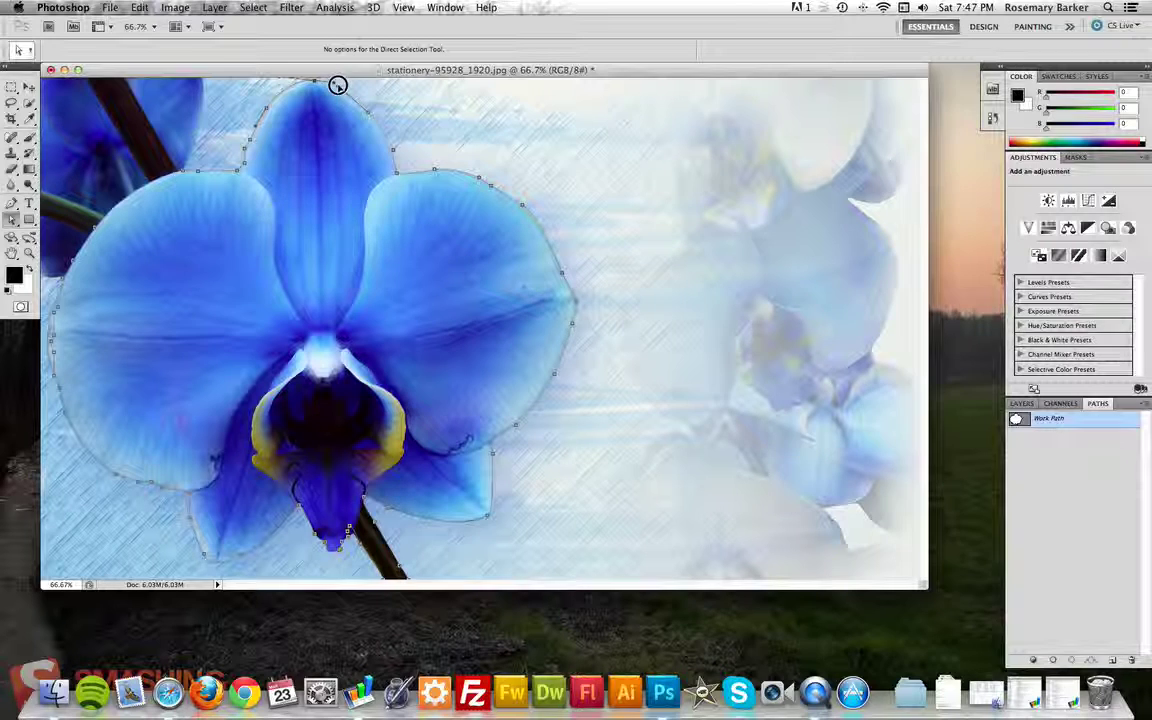
click(390, 152)
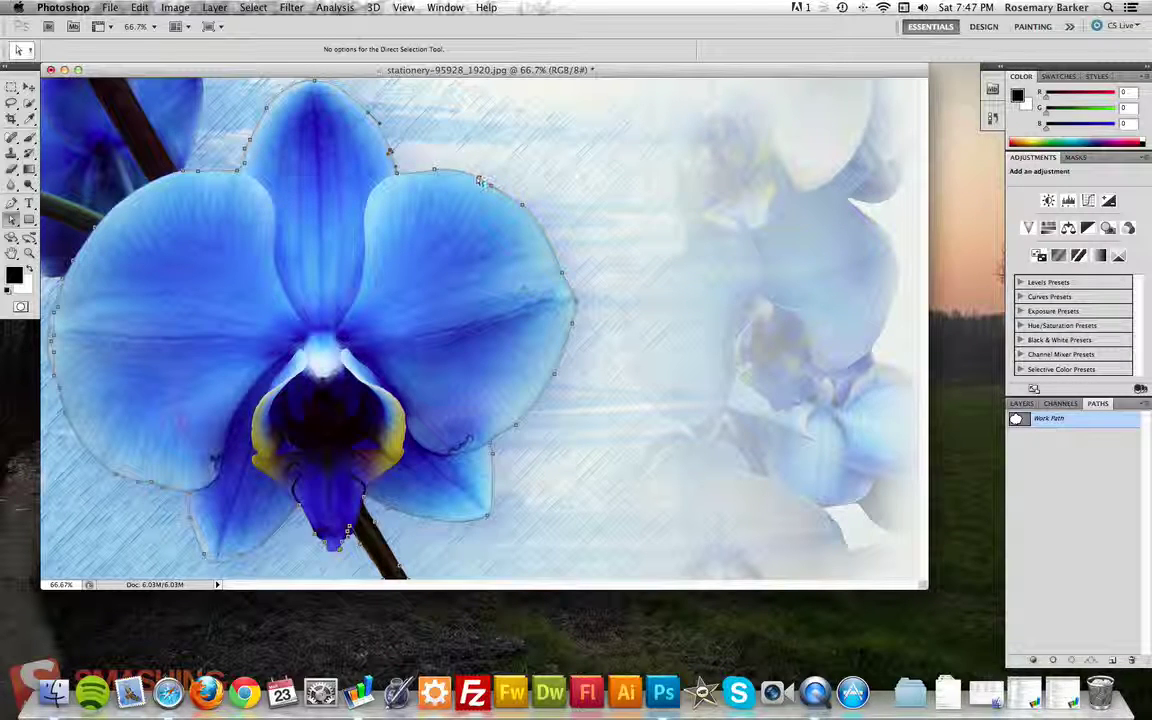
Step: Delete the stray upper-petal anchor and reshape the lower-right petal curve
key(p)
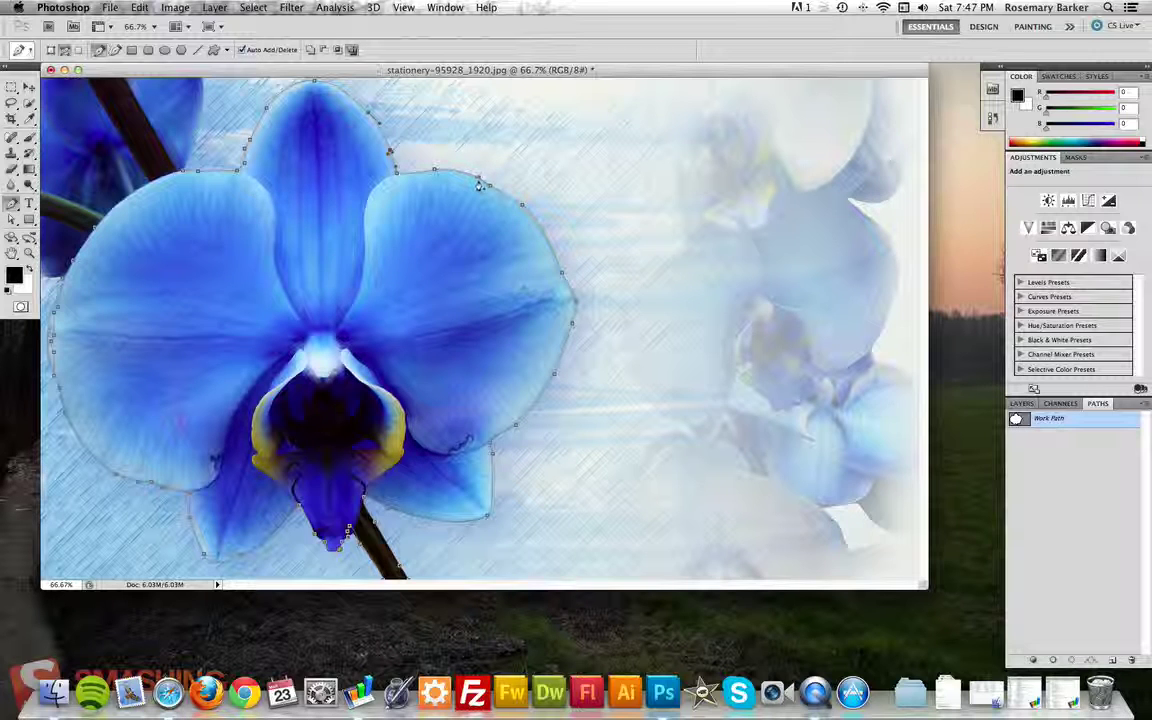
click(478, 180)
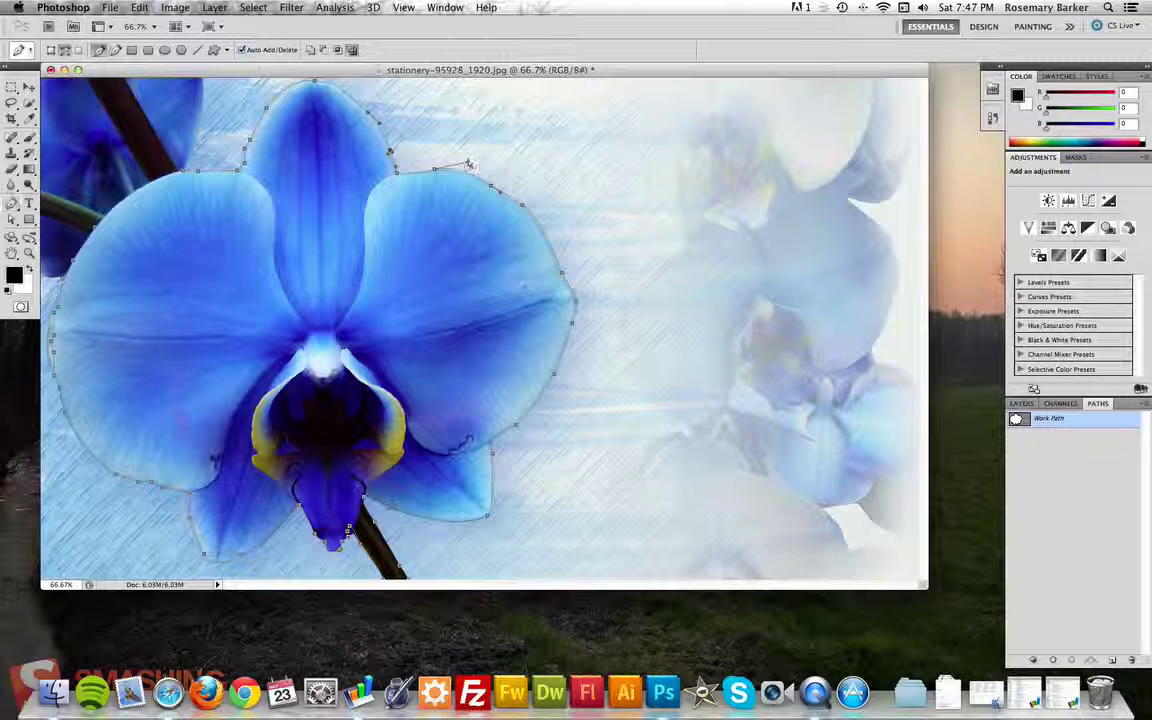
key(a)
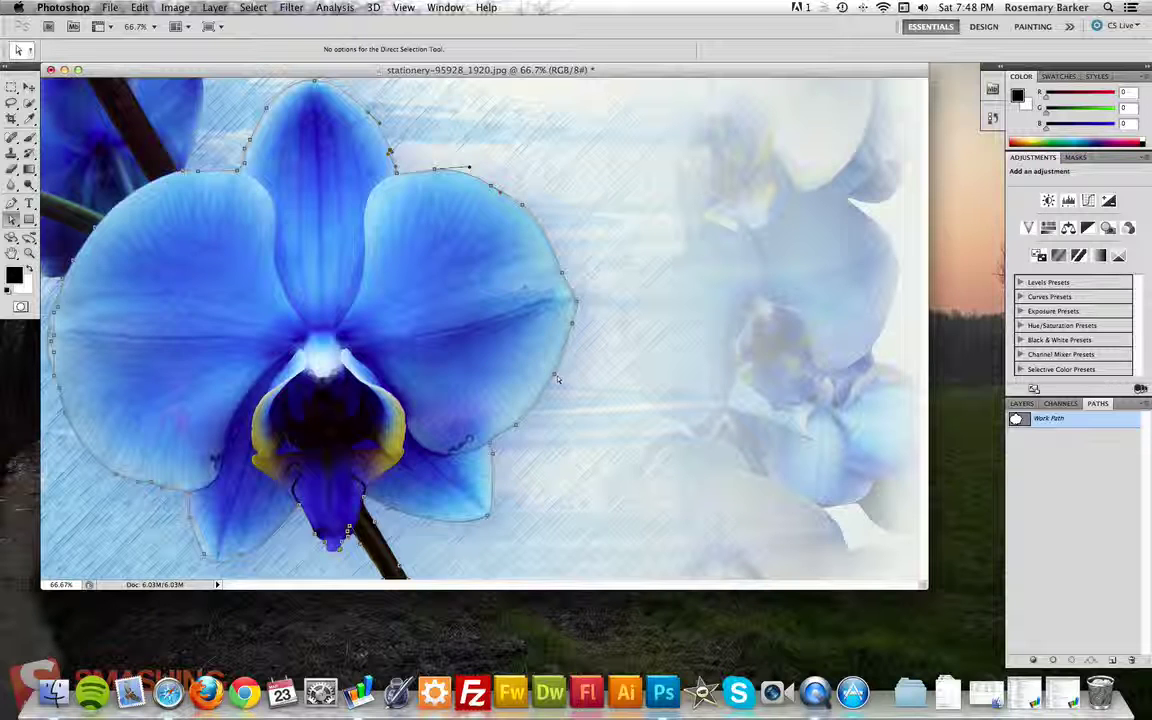
click(517, 427)
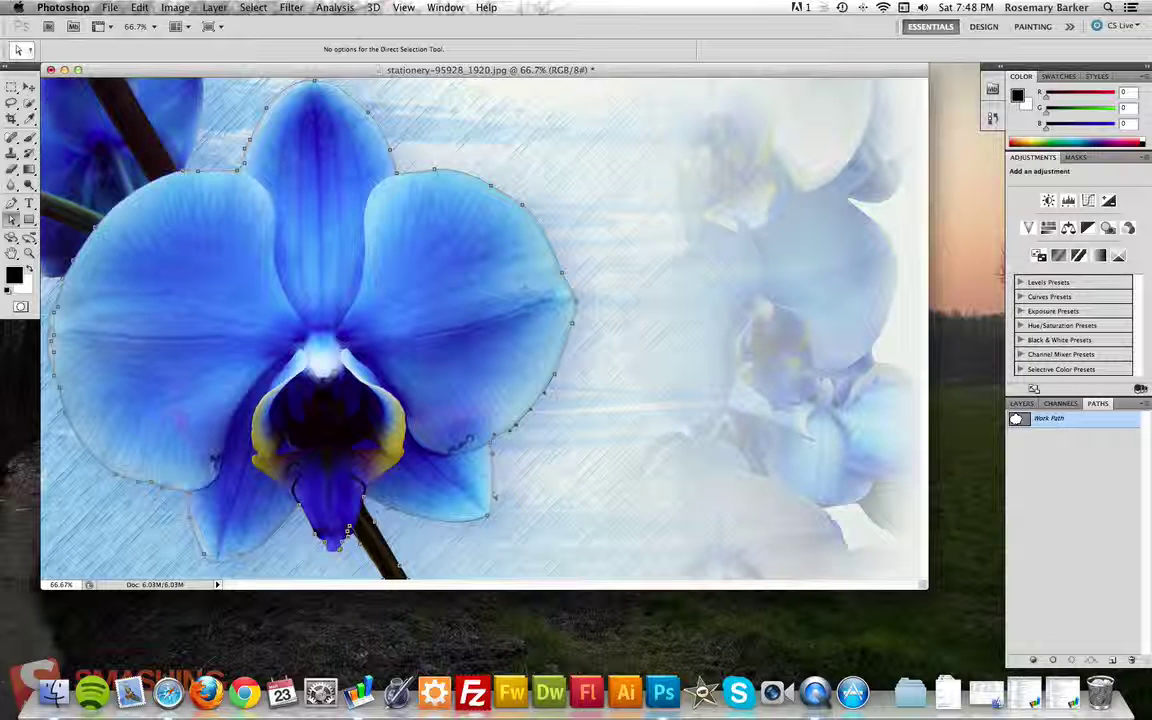
drag(446, 462, 499, 504)
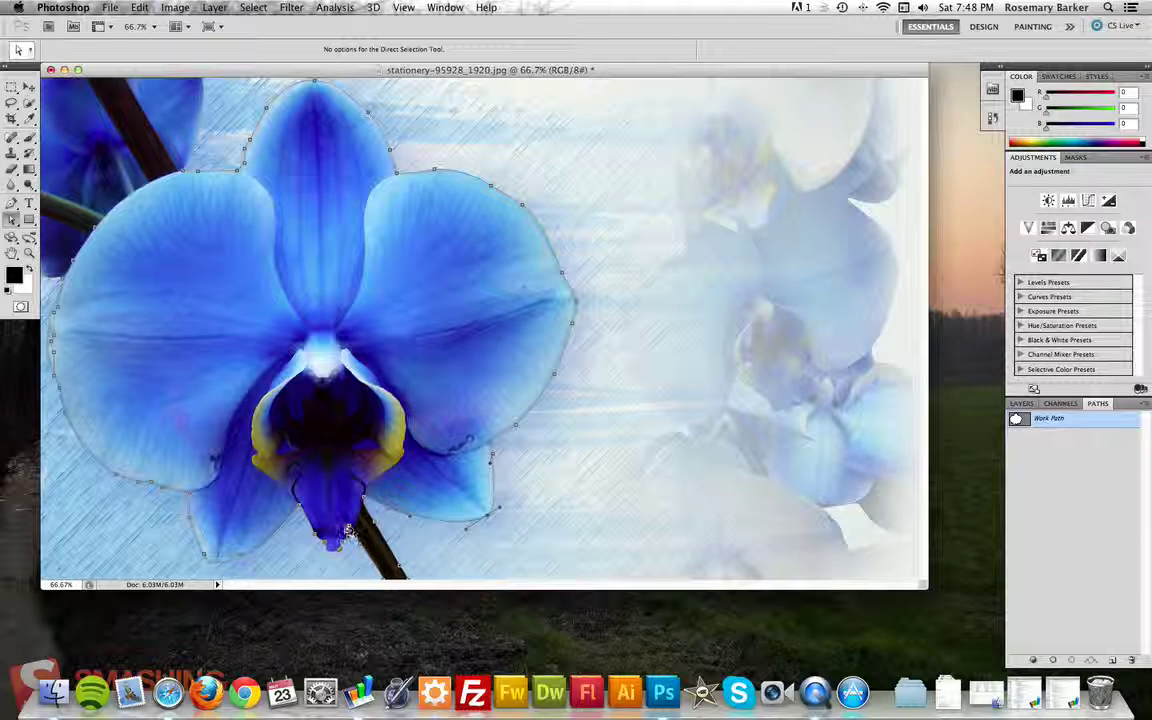
Step: Add a curved anchor at the flower's bottom and reshape the lower-left segment
key(p)
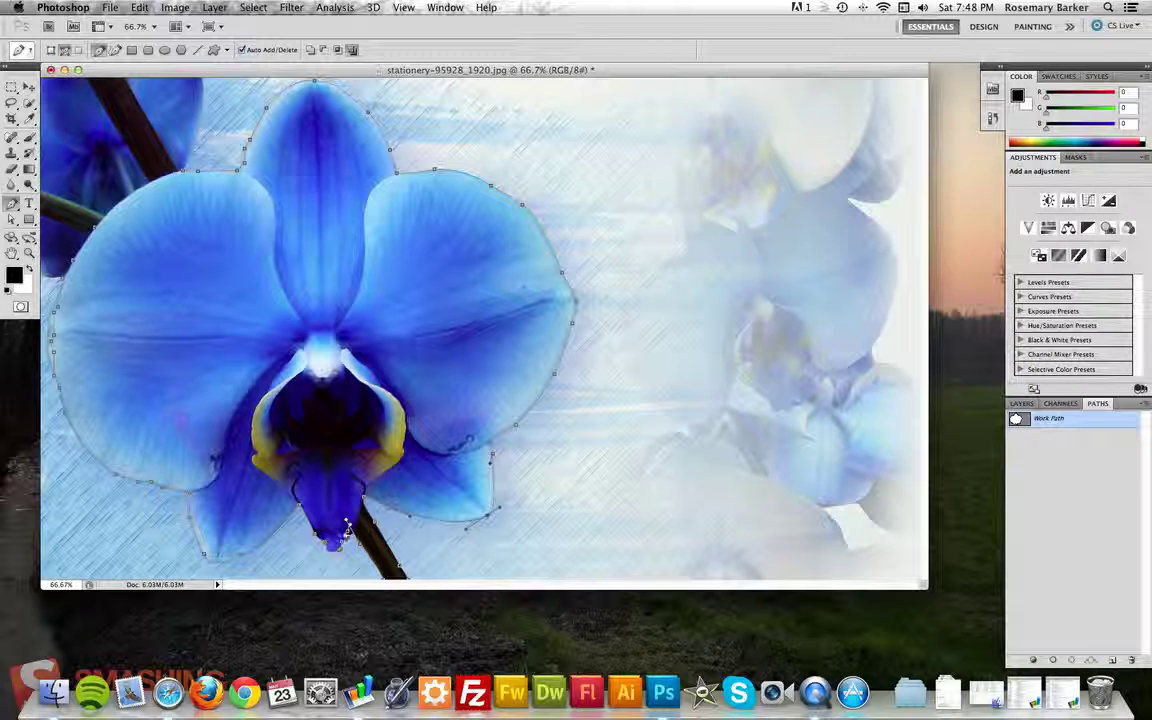
drag(343, 528, 347, 544)
key(a)
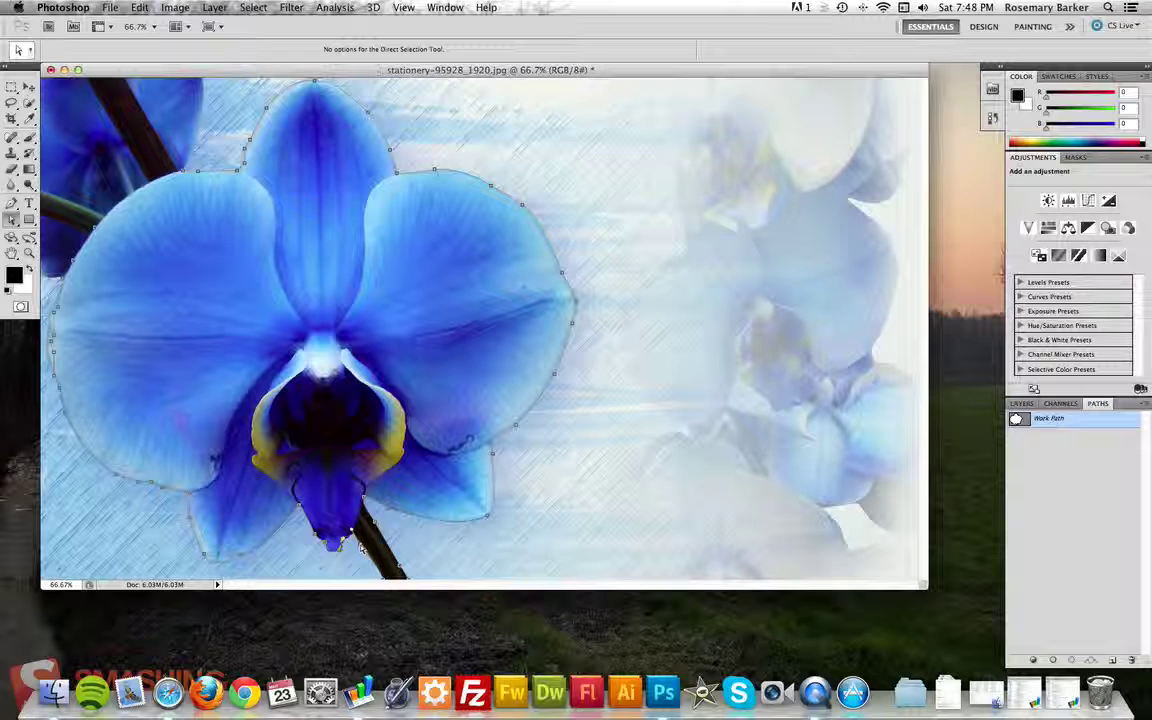
key(p)
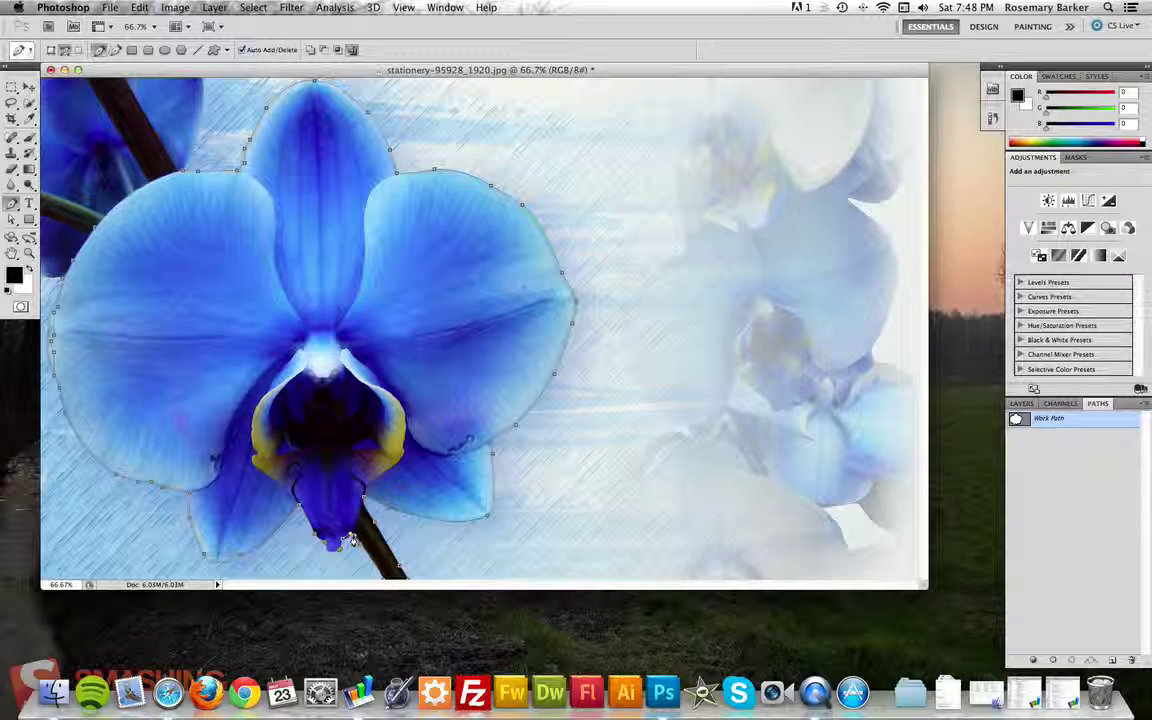
click(352, 537)
key(a)
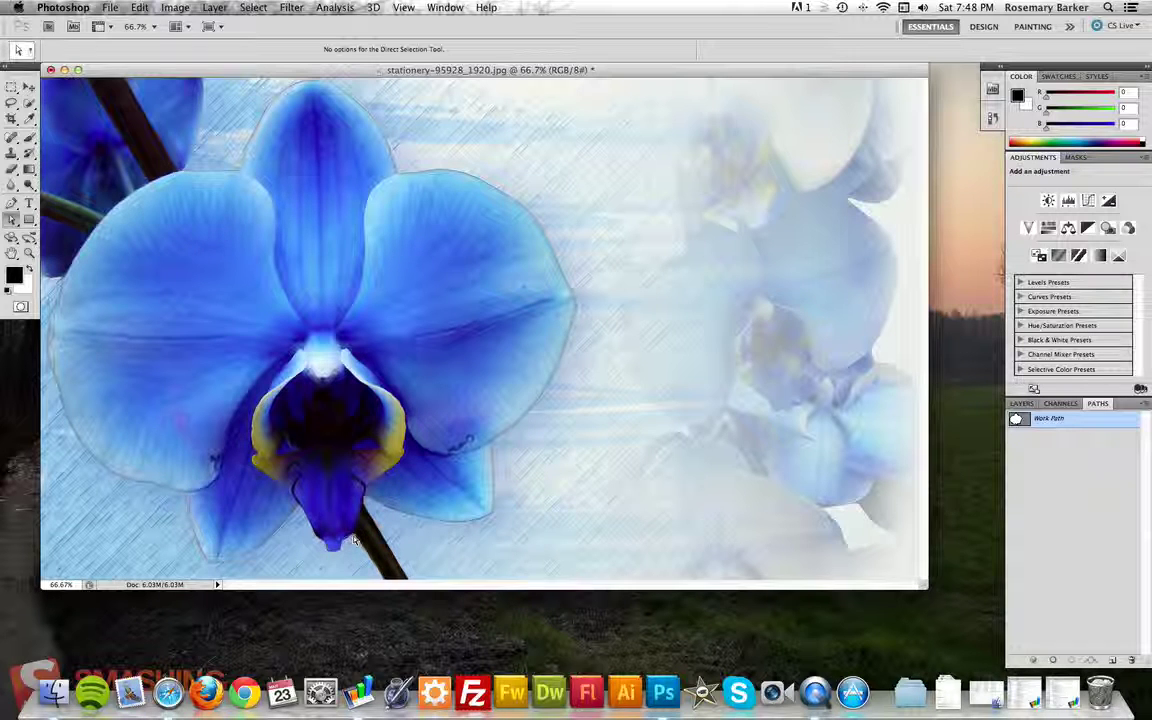
click(353, 539)
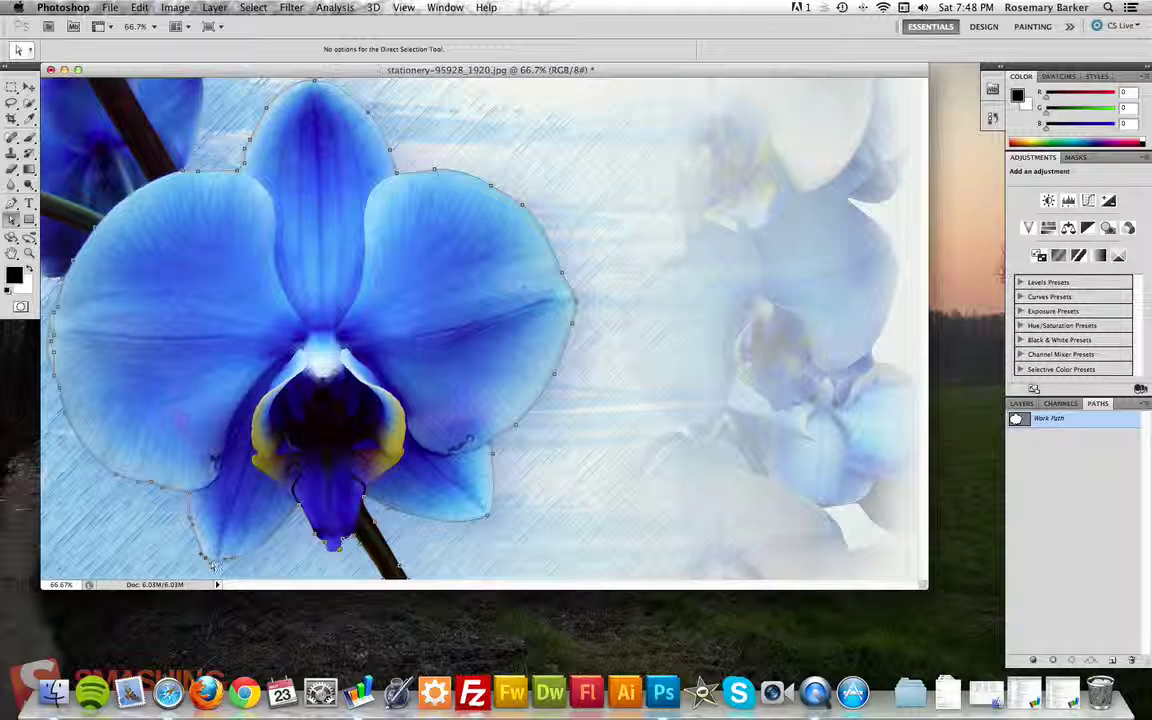
drag(211, 566, 211, 562)
Step: Close the outline at its left starting anchor and check the path's points
key(p)
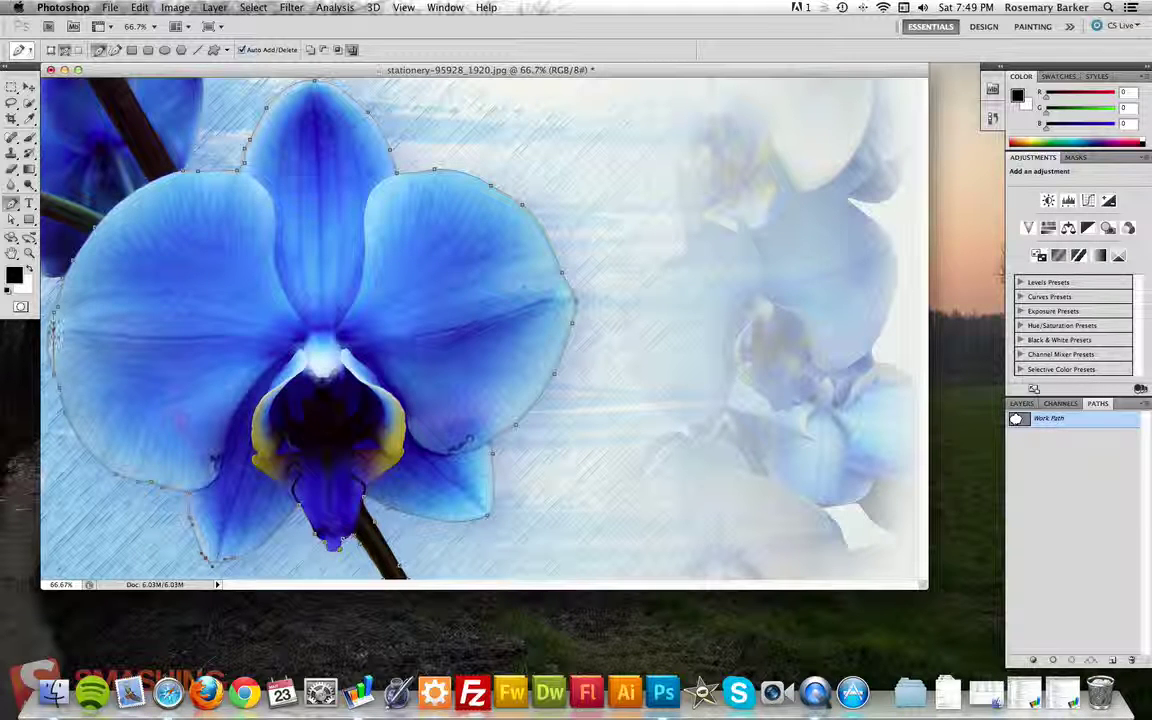
click(53, 312)
click(53, 314)
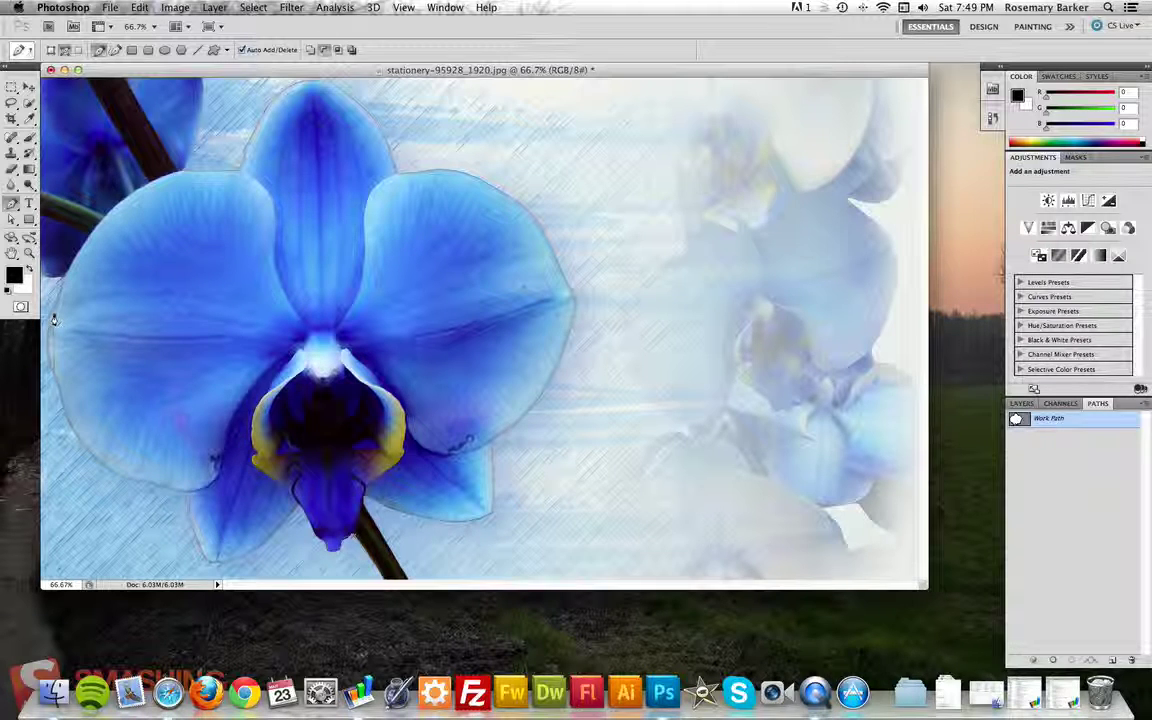
key(a)
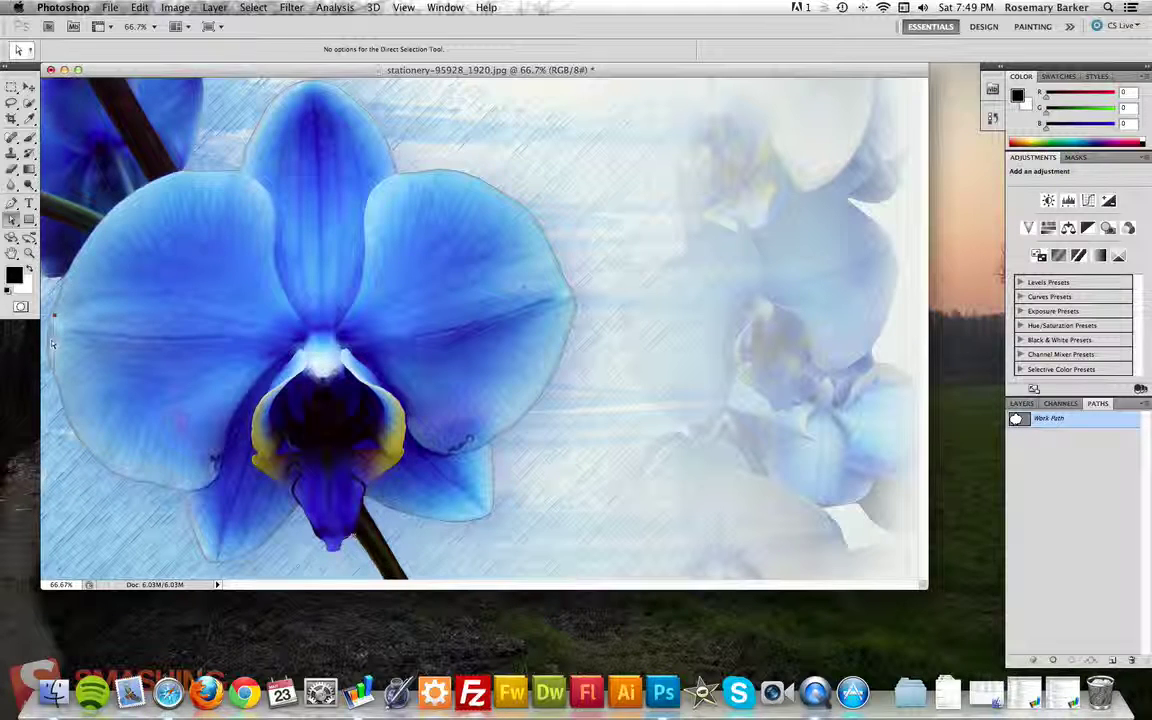
click(52, 337)
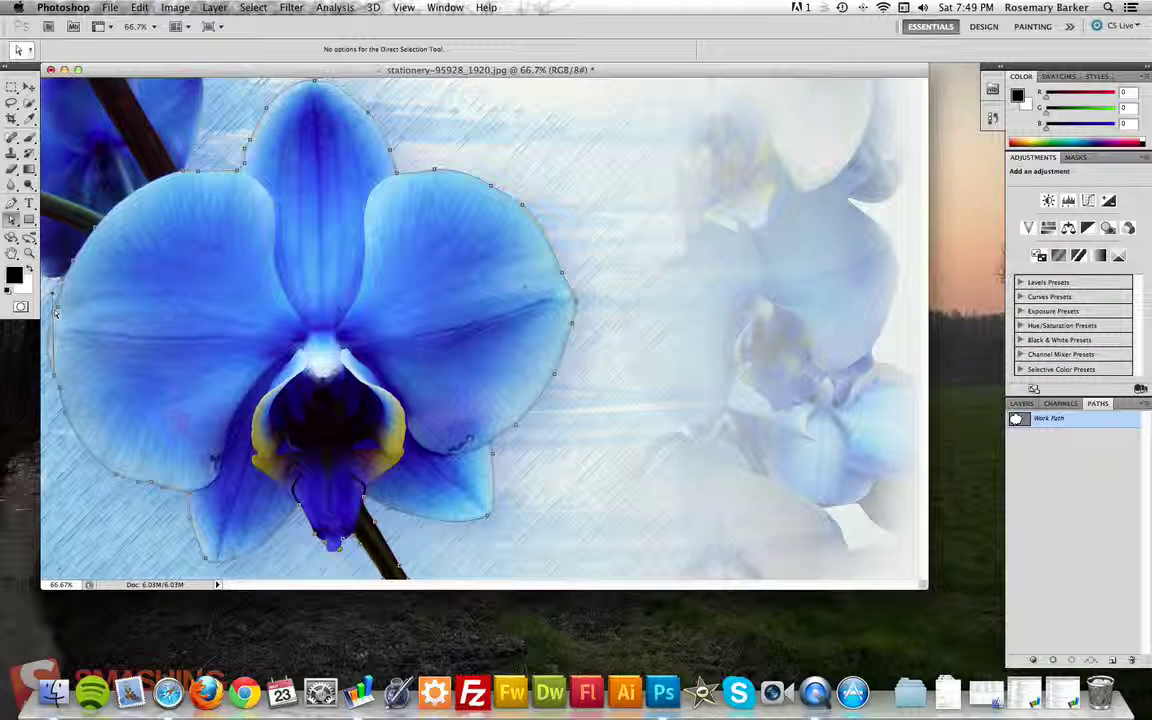
key(p)
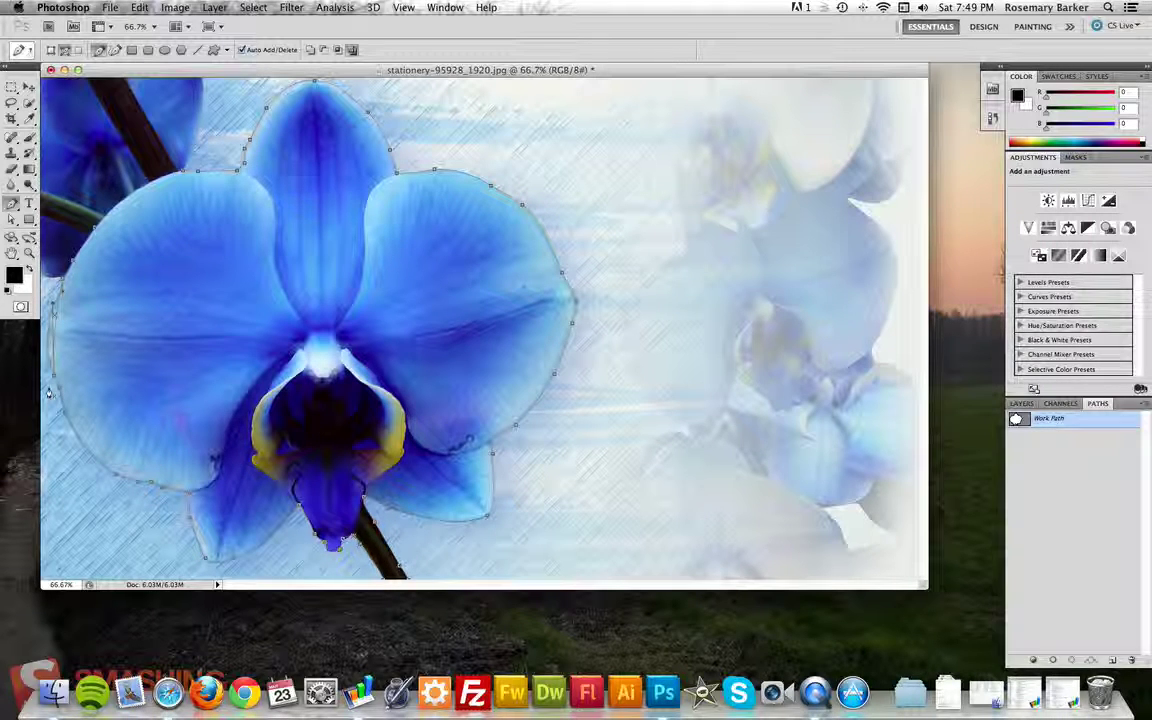
key(a)
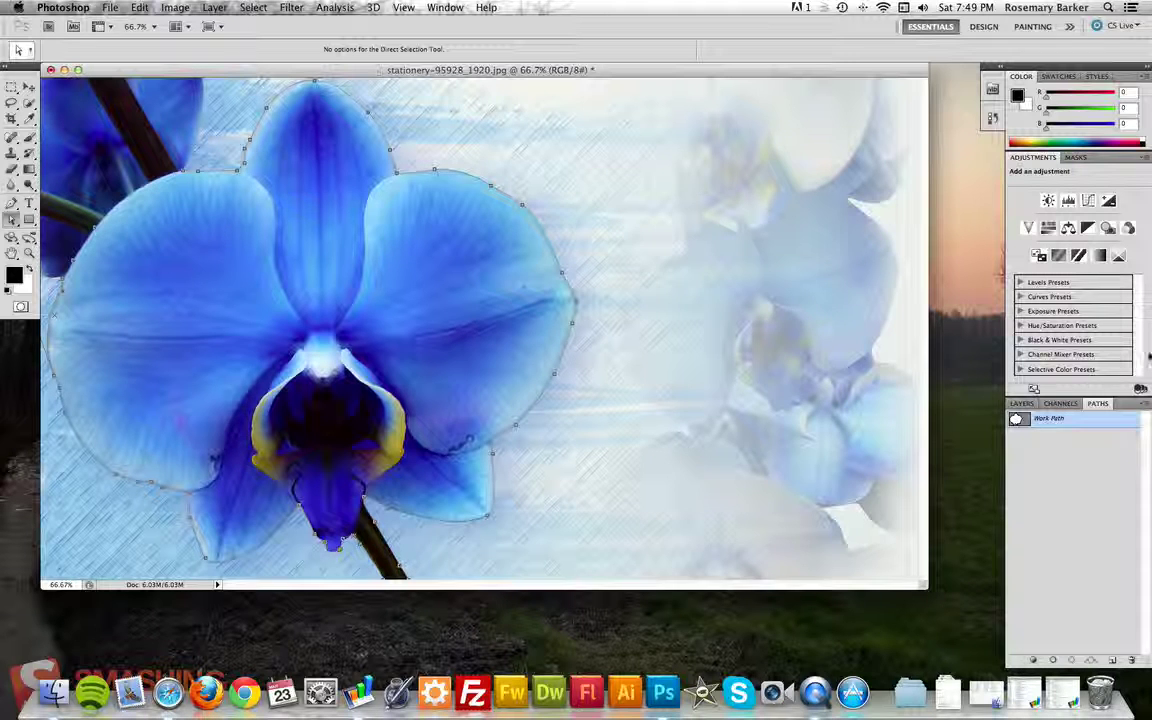
Step: Save the work path as 'Flower' and save the image as JPEG
double_click(1036, 416)
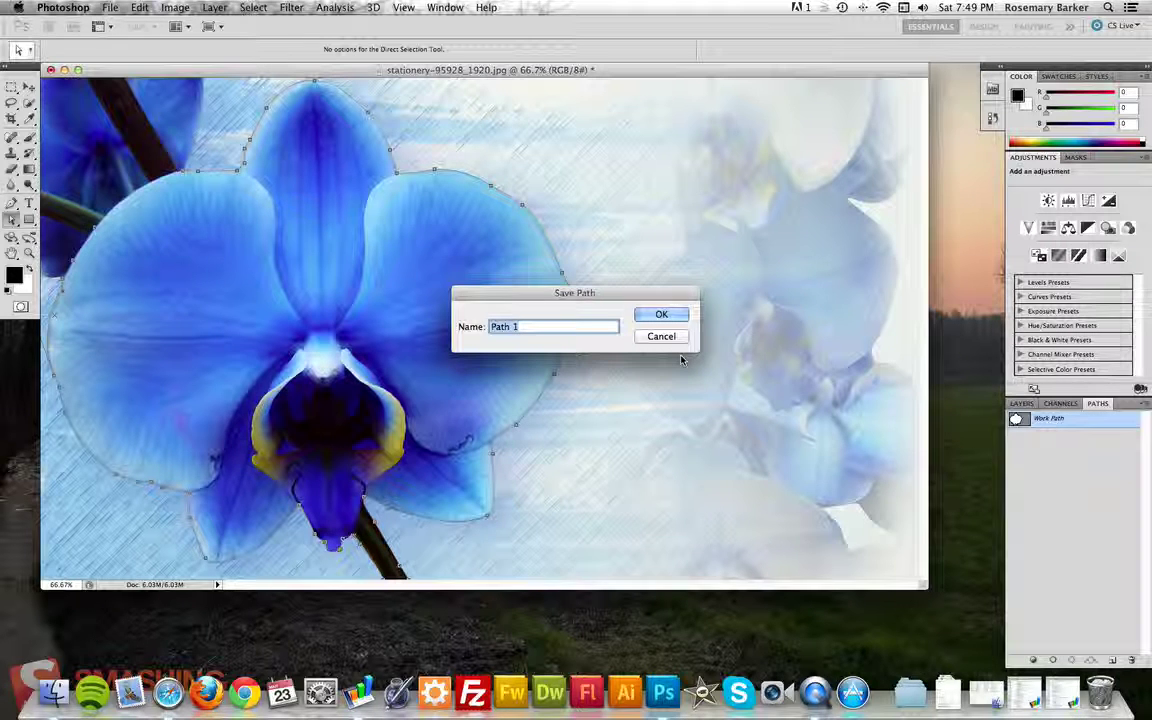
text(Flow)
text(er)
click(673, 316)
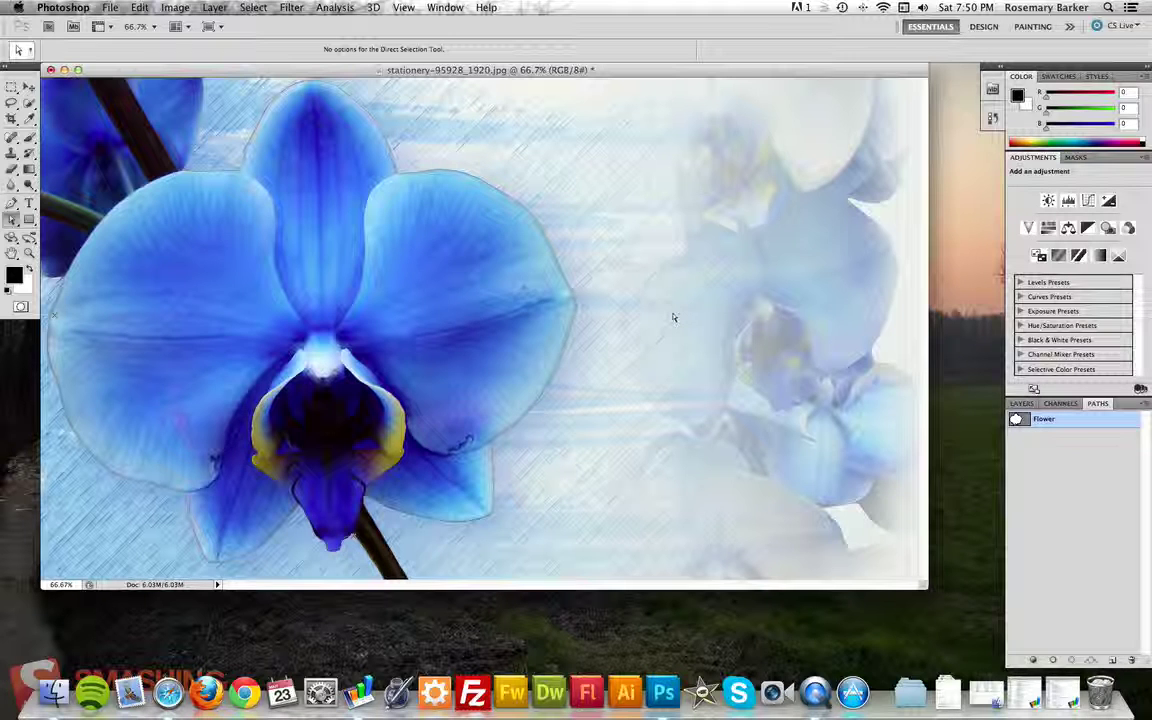
key(super+s)
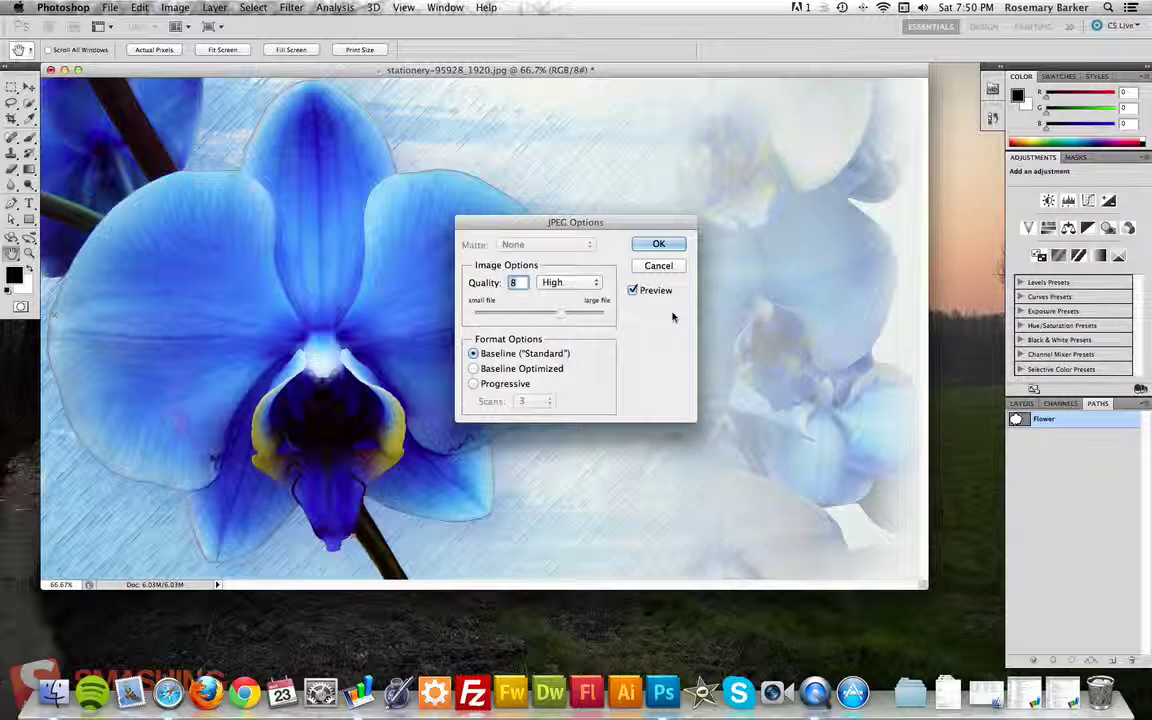
click(661, 245)
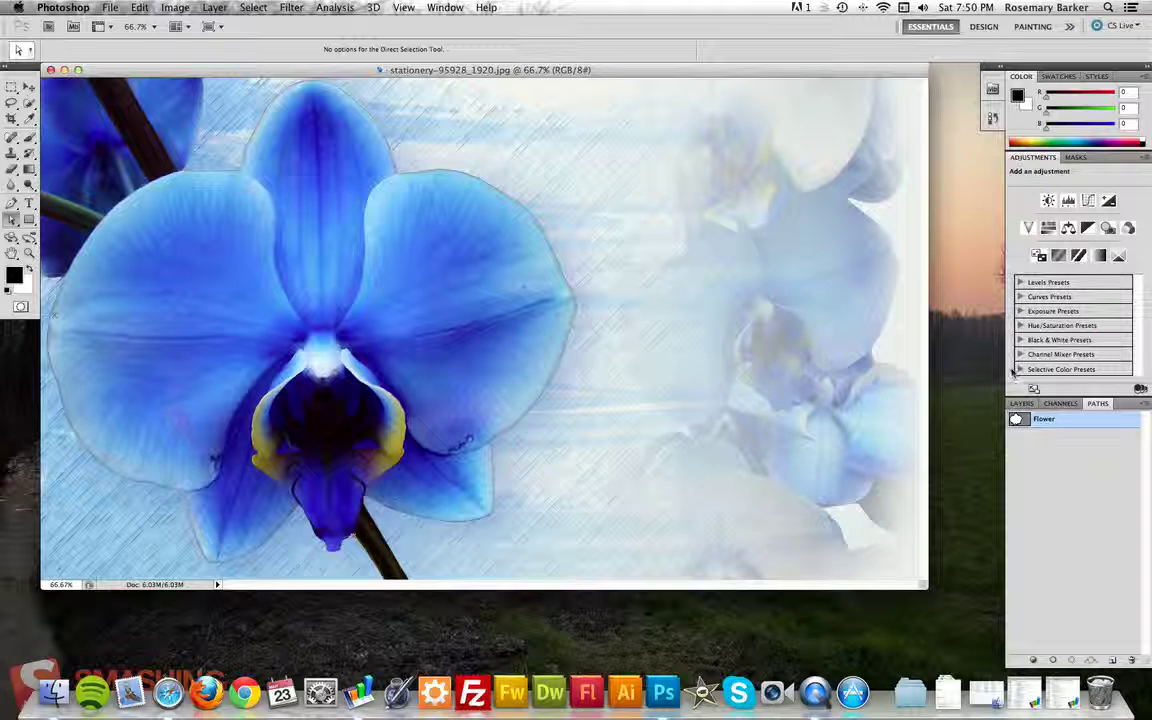
Step: Convert the Background into a regular layer named 'original' via Layer From Background
click(1021, 403)
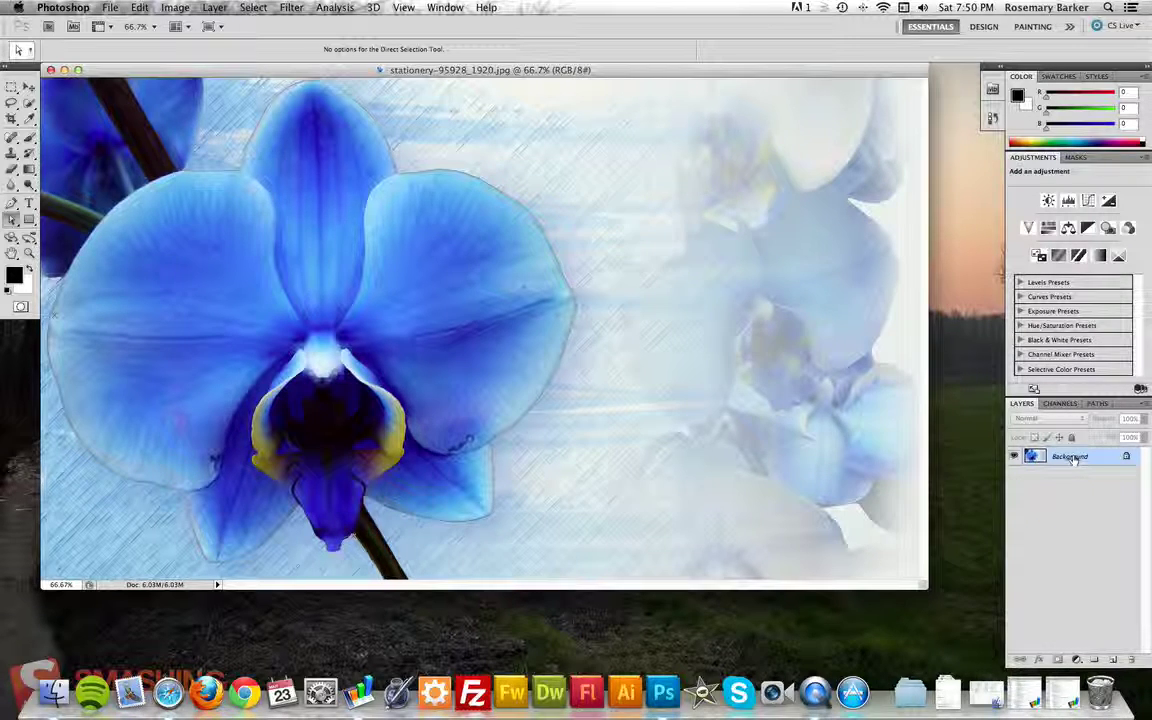
right_click(1073, 459)
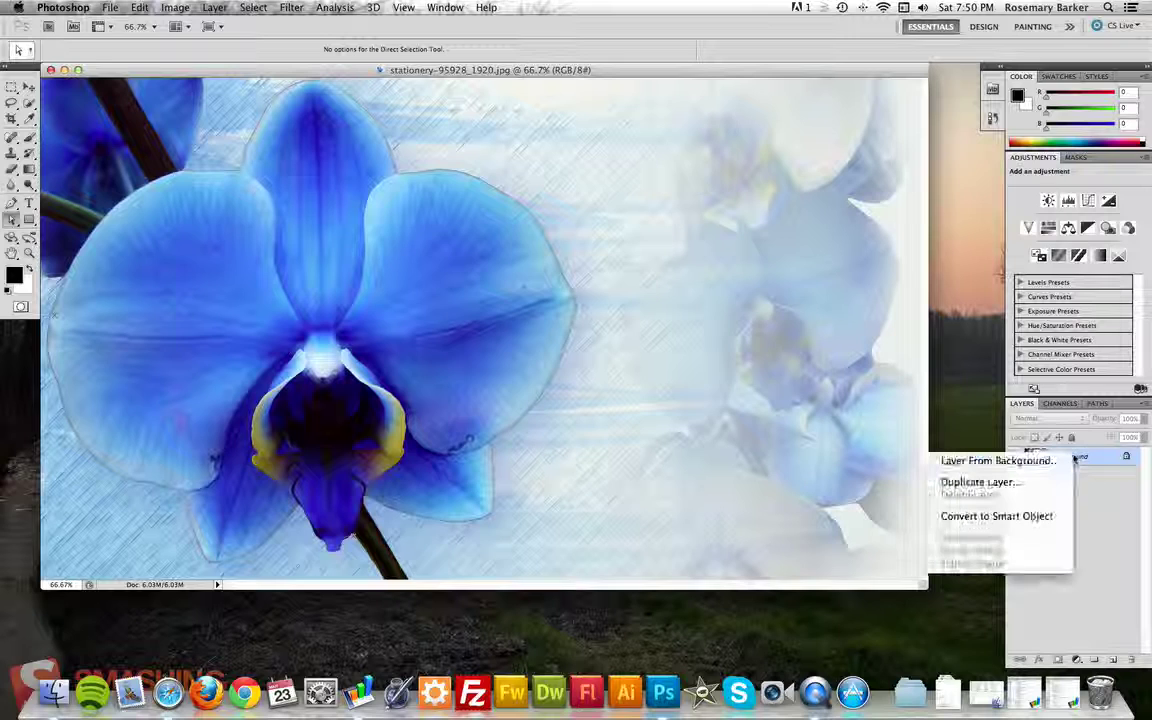
click(995, 461)
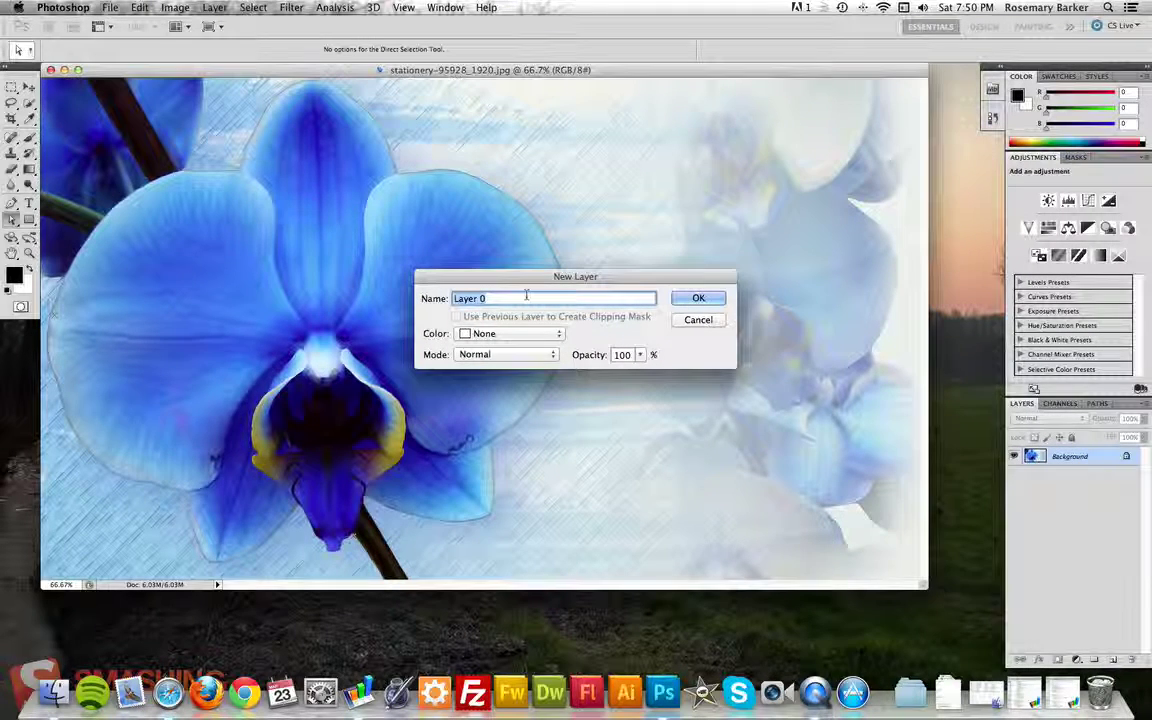
text(original)
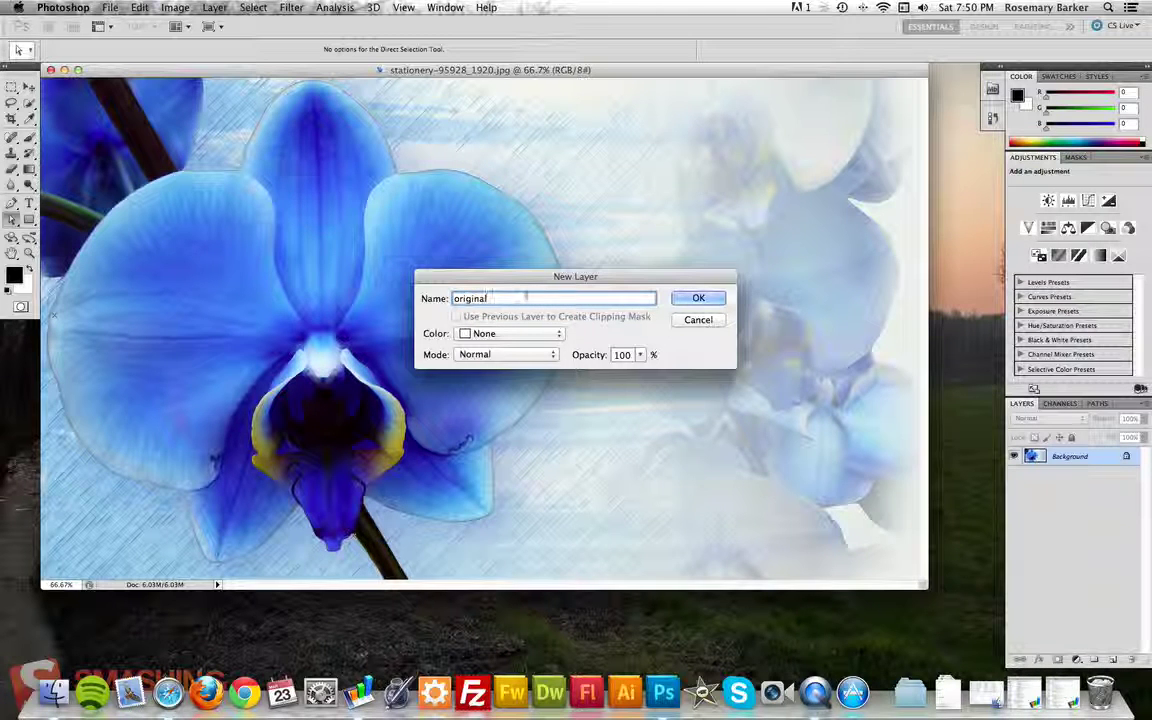
click(697, 298)
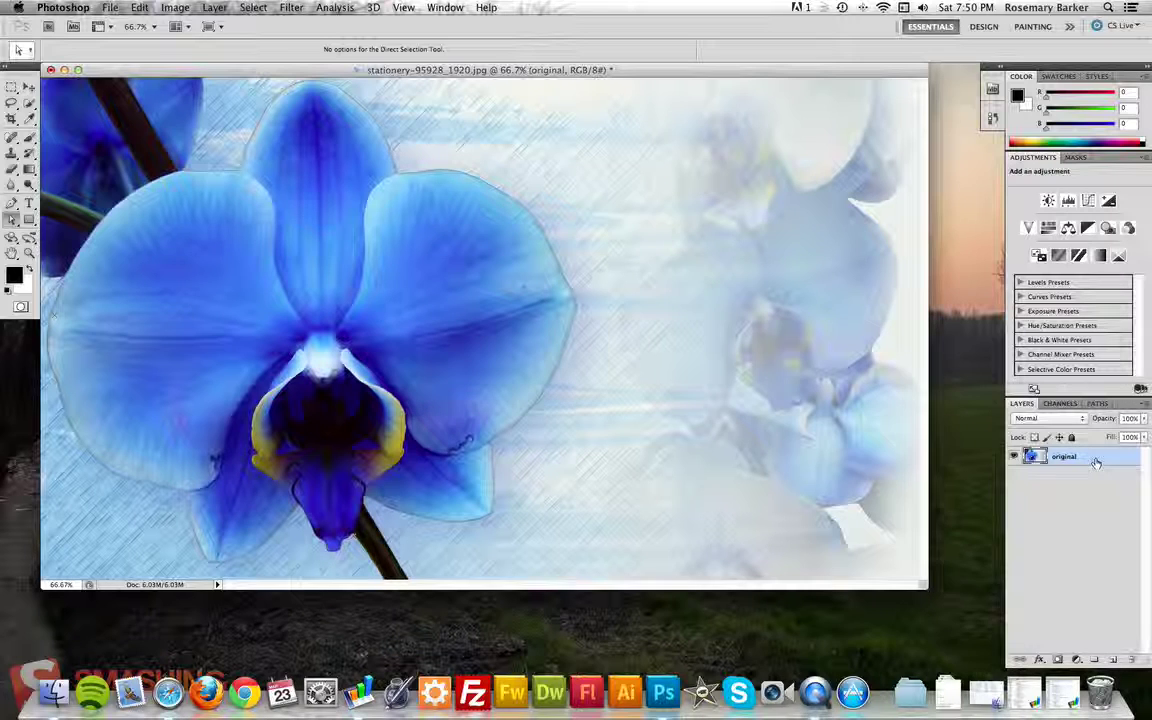
Step: Duplicate the 'original' layer, typing 'sketch' as the copy's name
right_click(1096, 462)
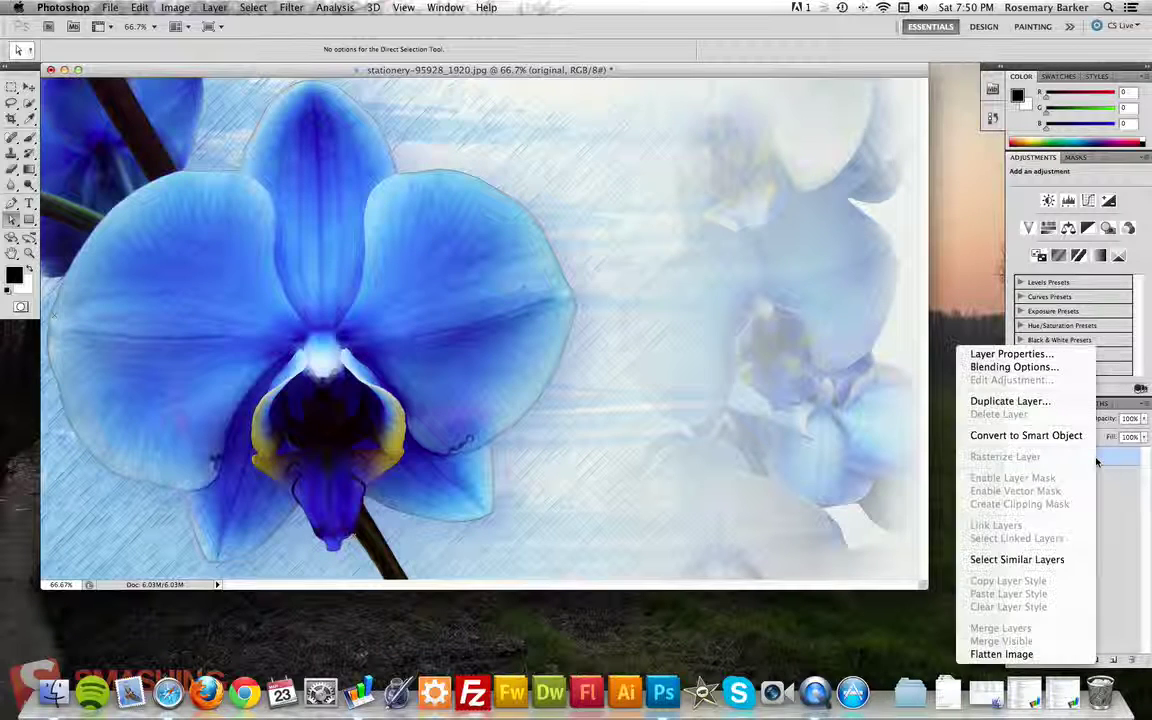
click(1005, 401)
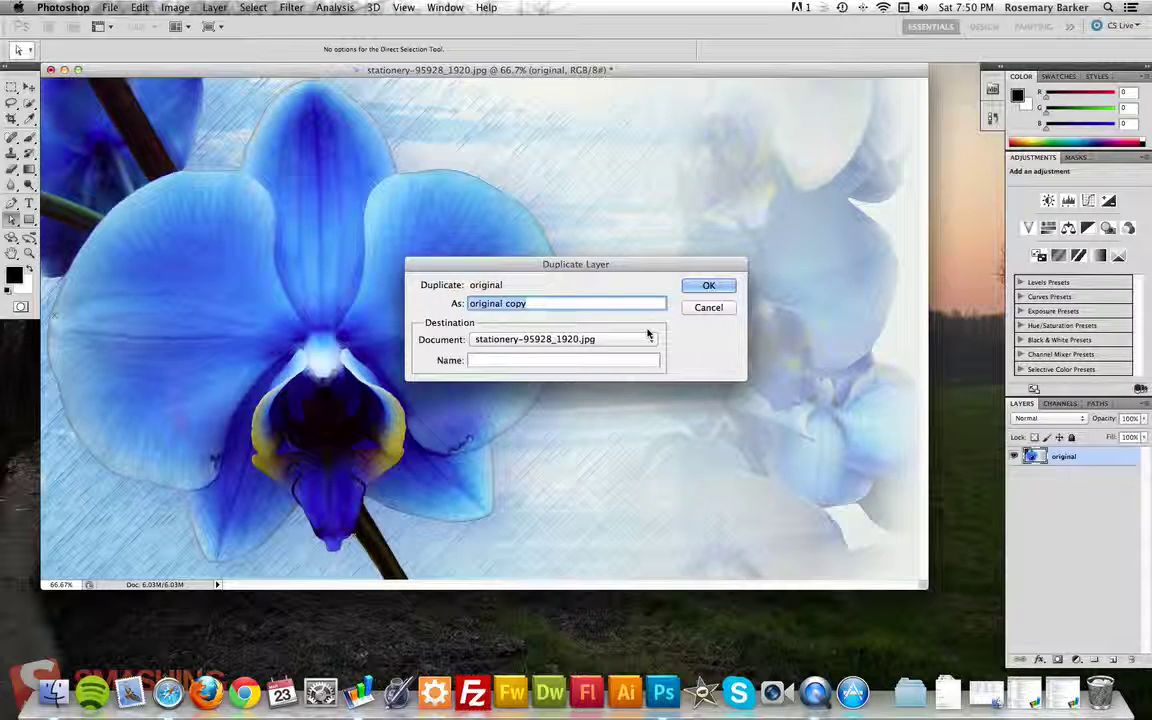
text(sketch)
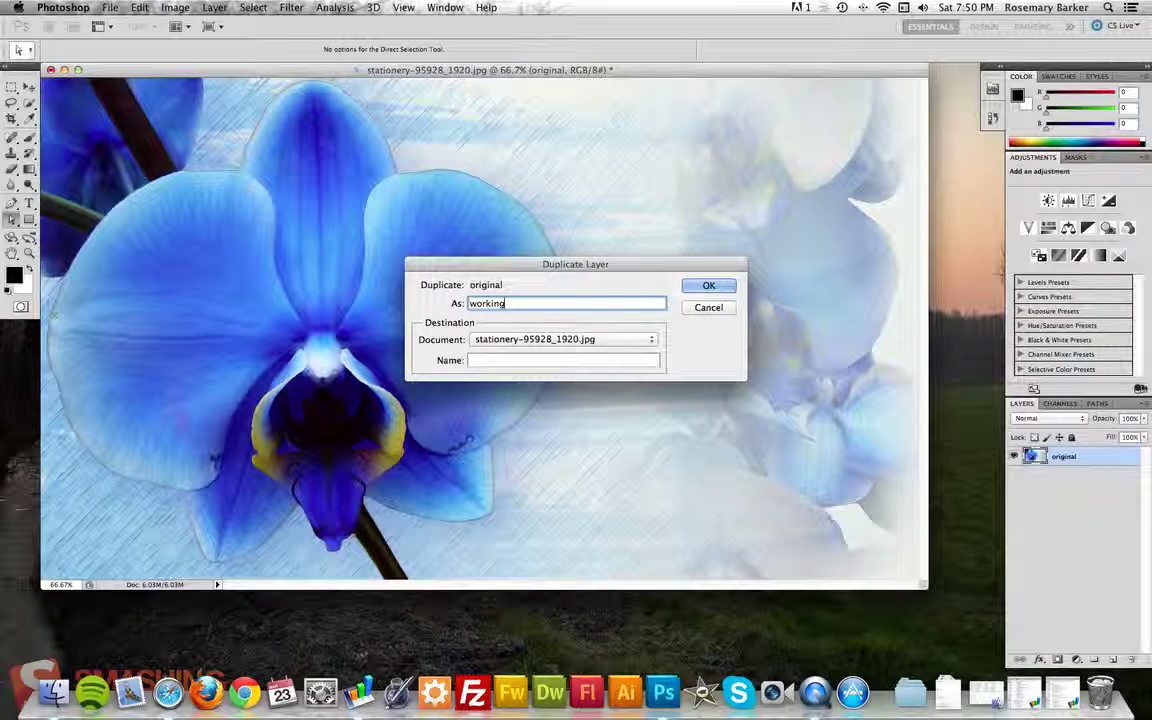
key(Return)
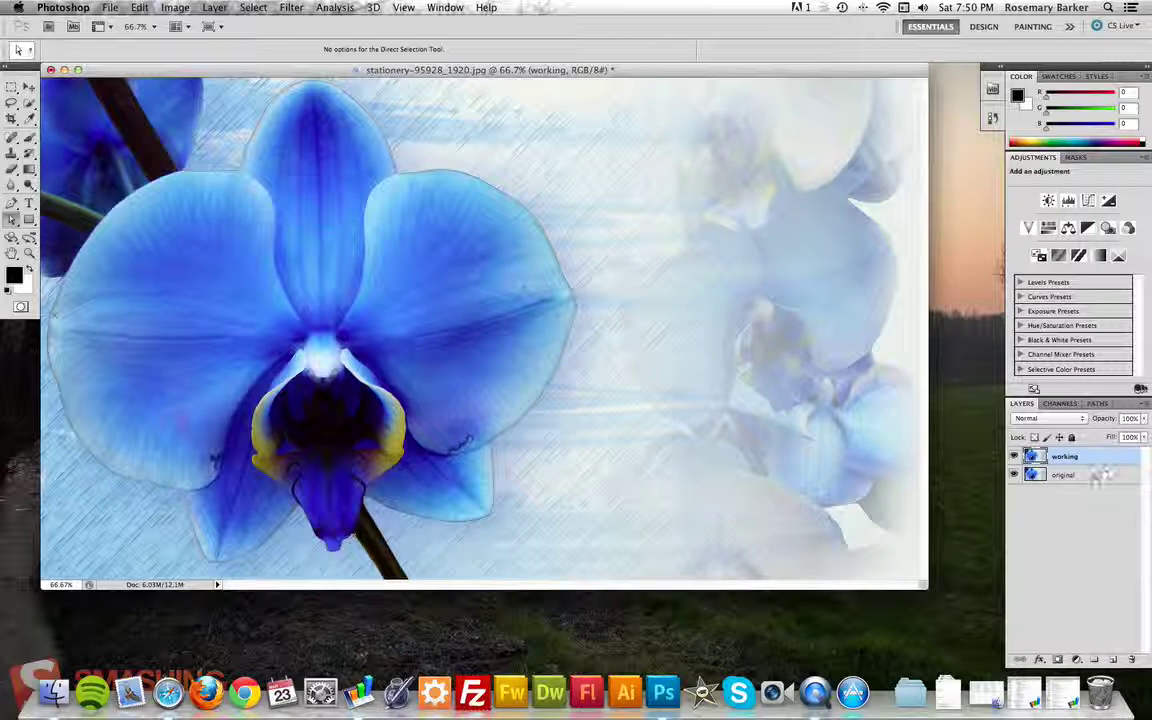
Step: Lock and hide 'original', then select the working copy for editing
click(1094, 476)
click(1072, 437)
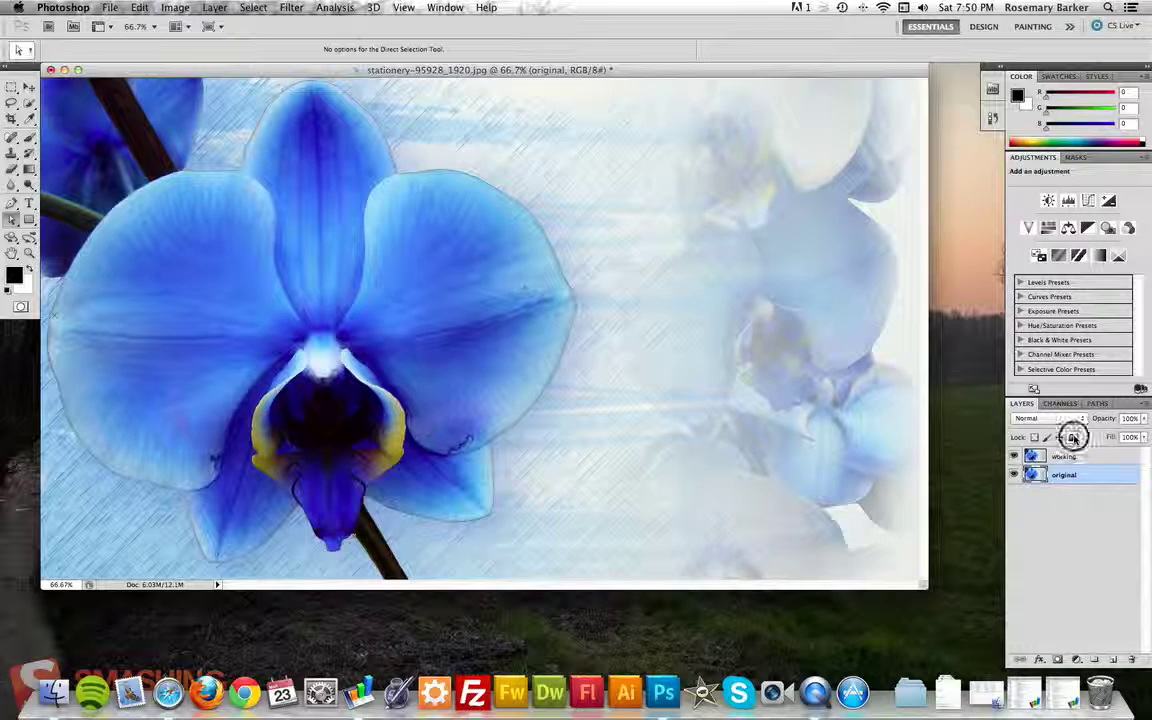
click(1013, 476)
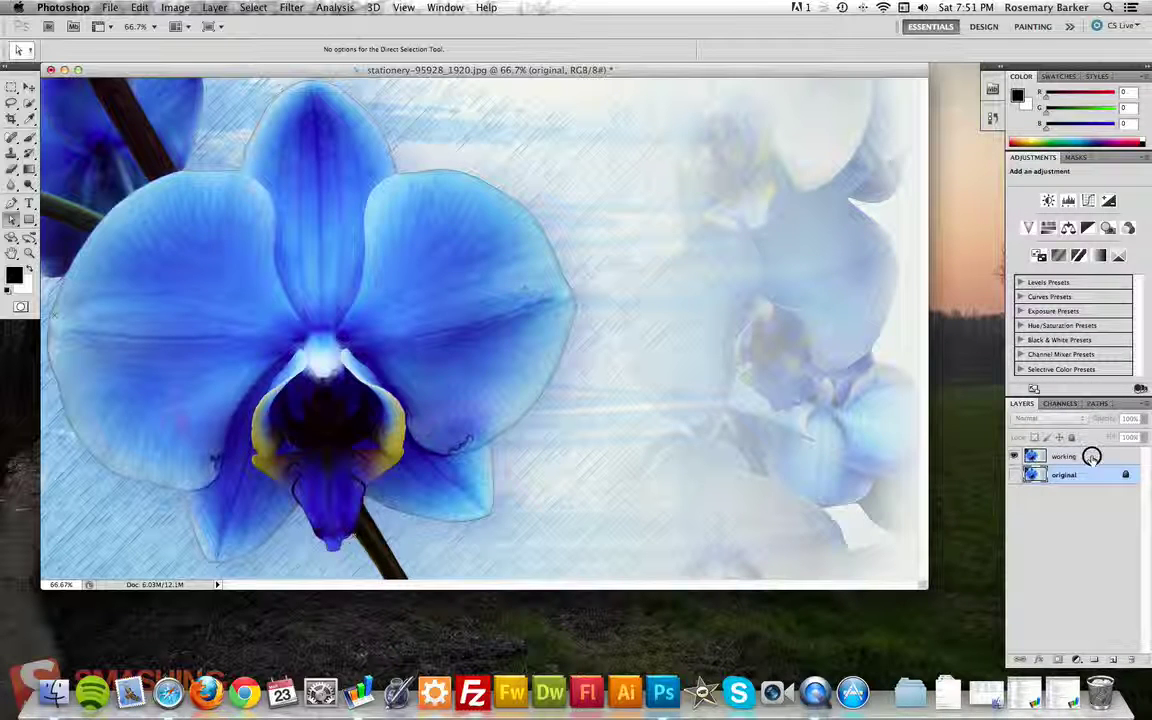
click(1091, 457)
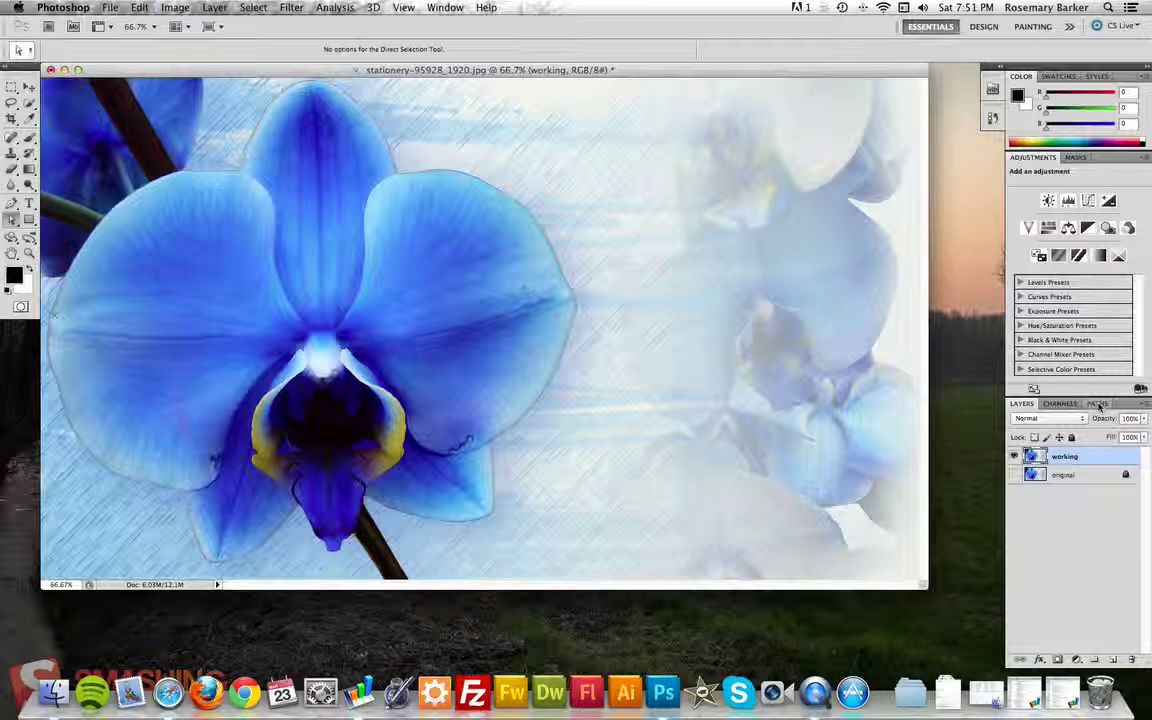
Step: Select the Flower path on the working layer and create a vector mask from it
click(1098, 404)
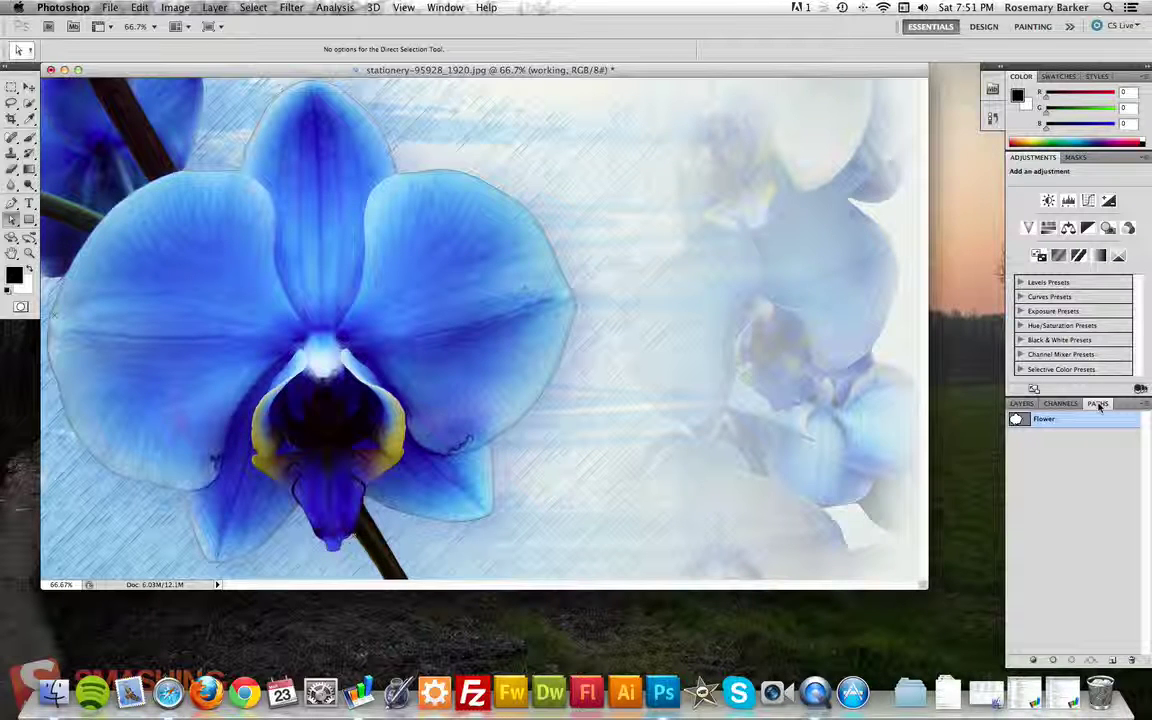
click(1023, 404)
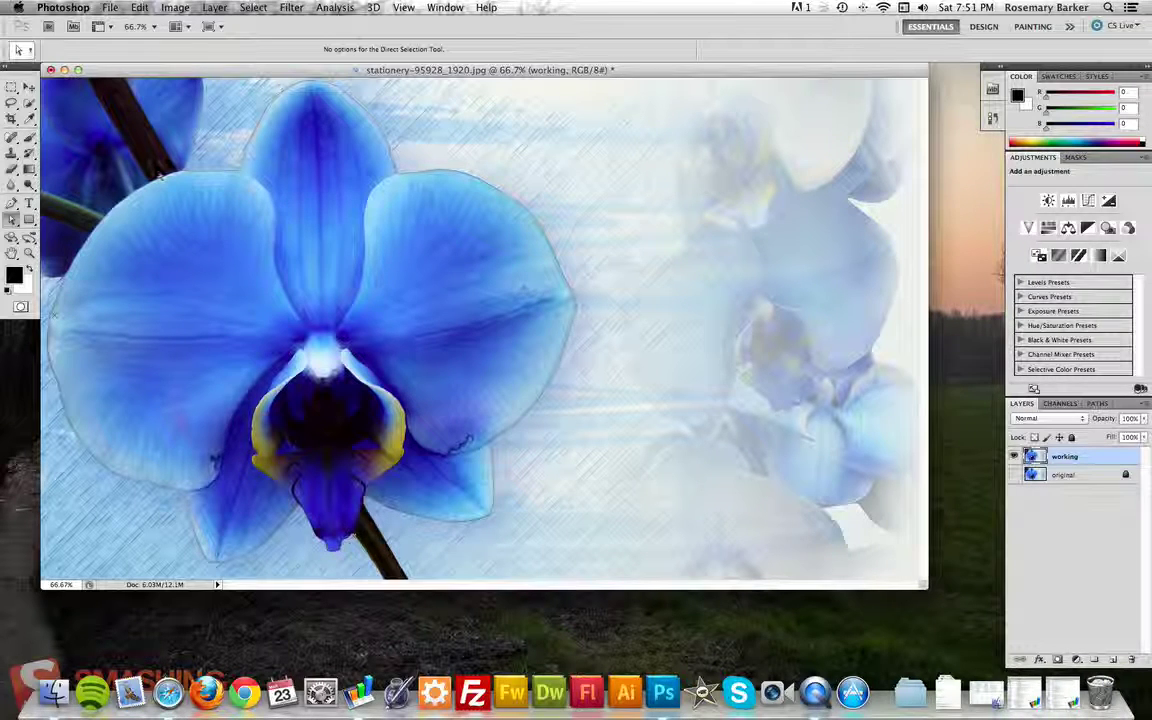
click(478, 182)
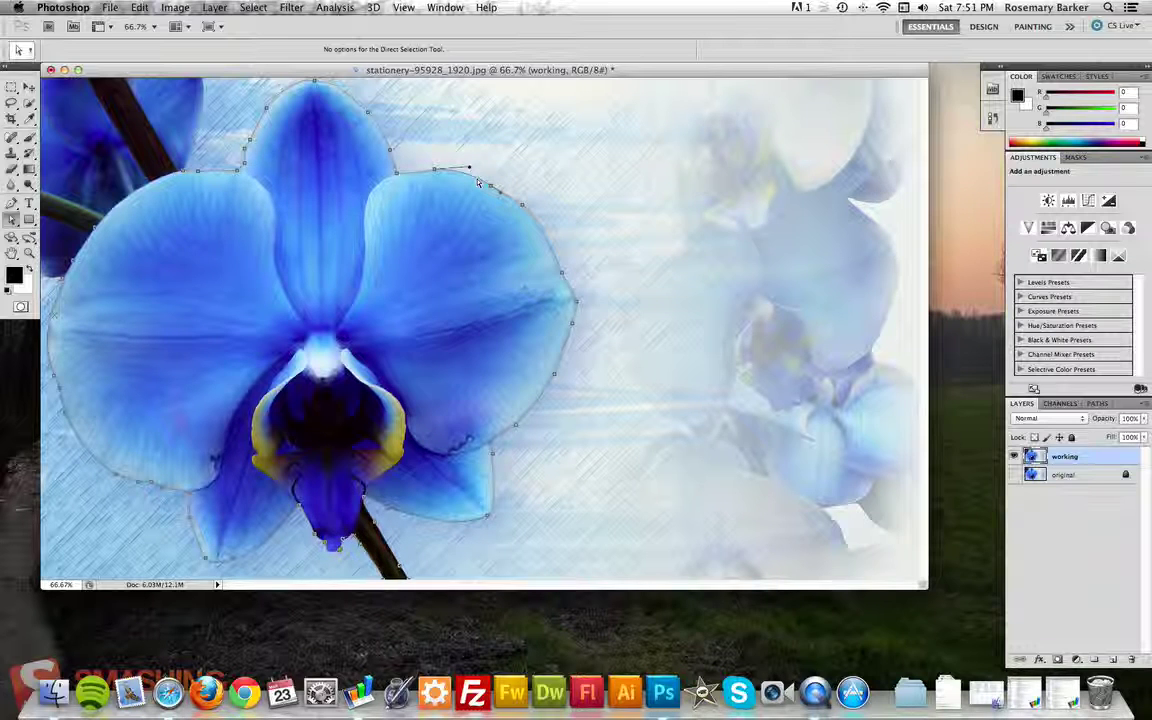
right_click(478, 182)
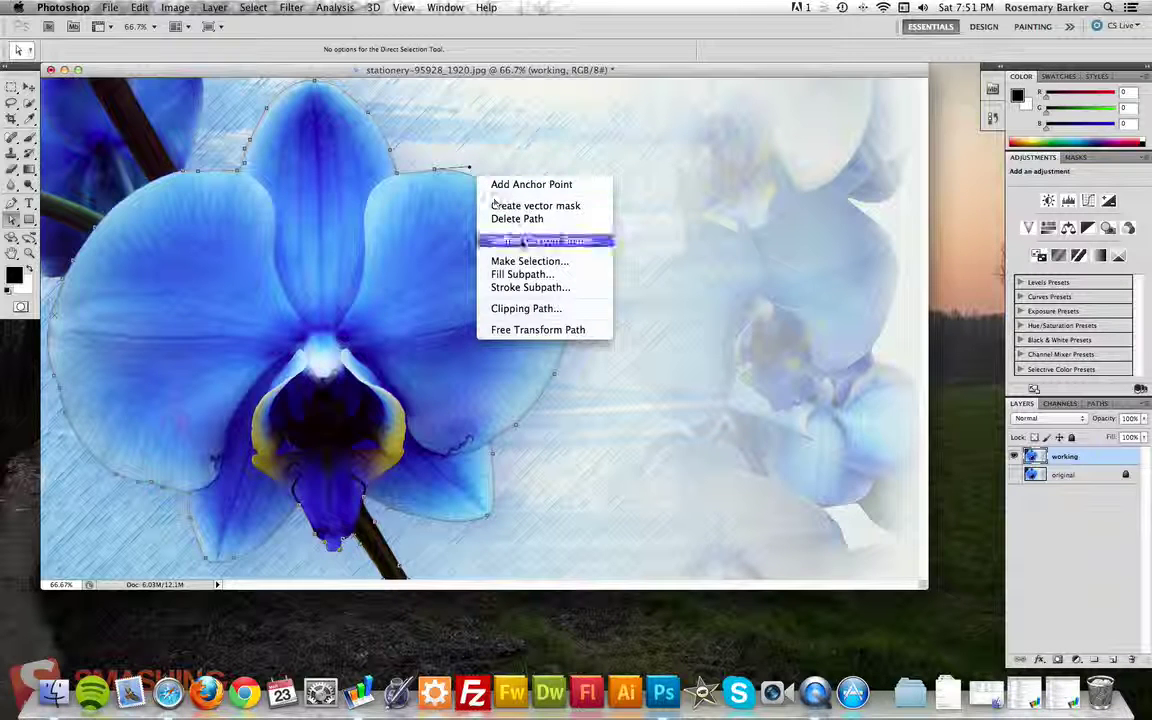
click(522, 242)
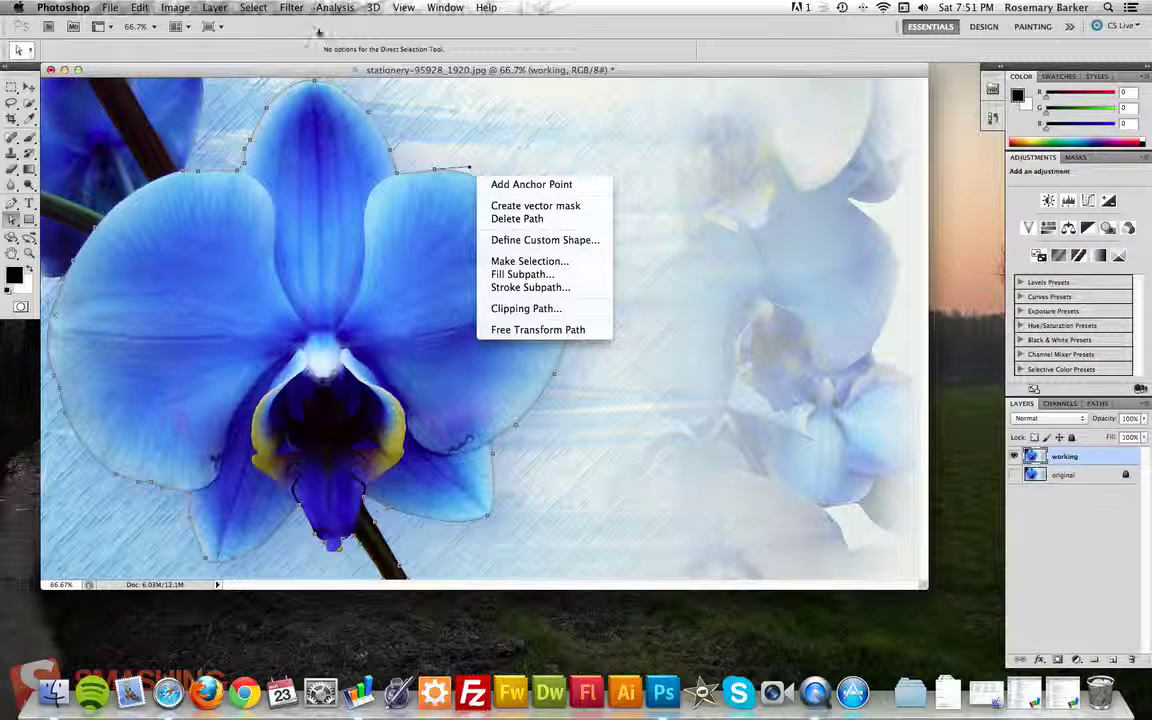
click(285, 22)
click(214, 9)
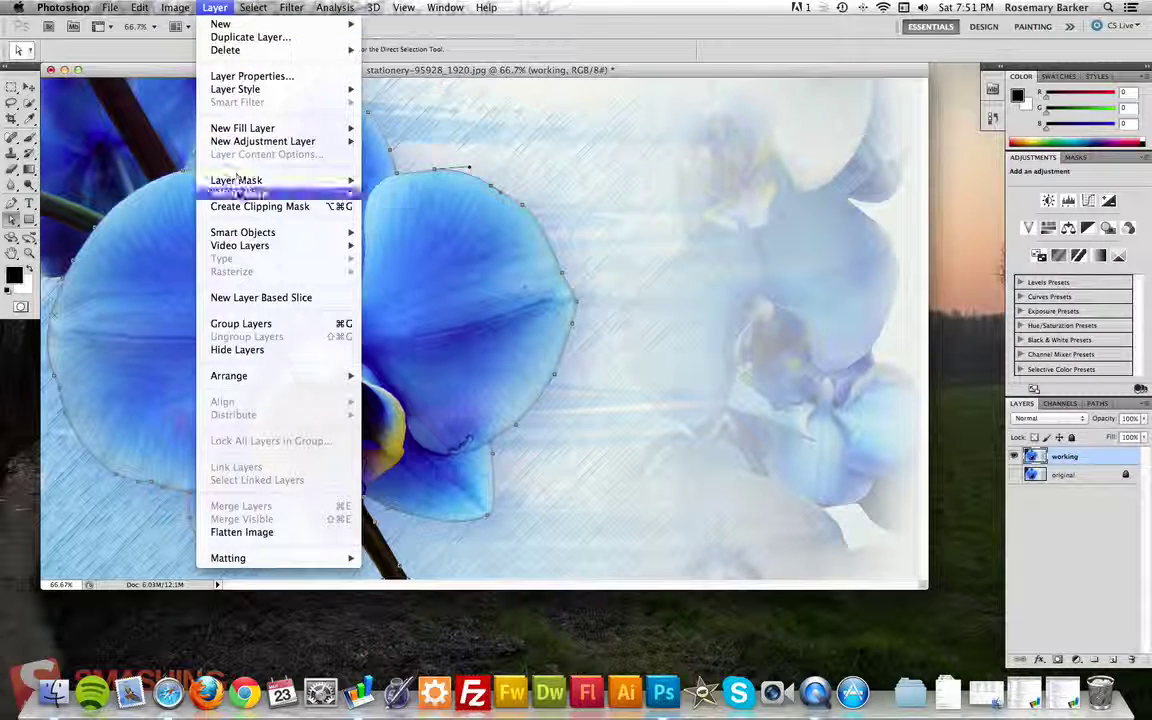
mouse_move(239, 193)
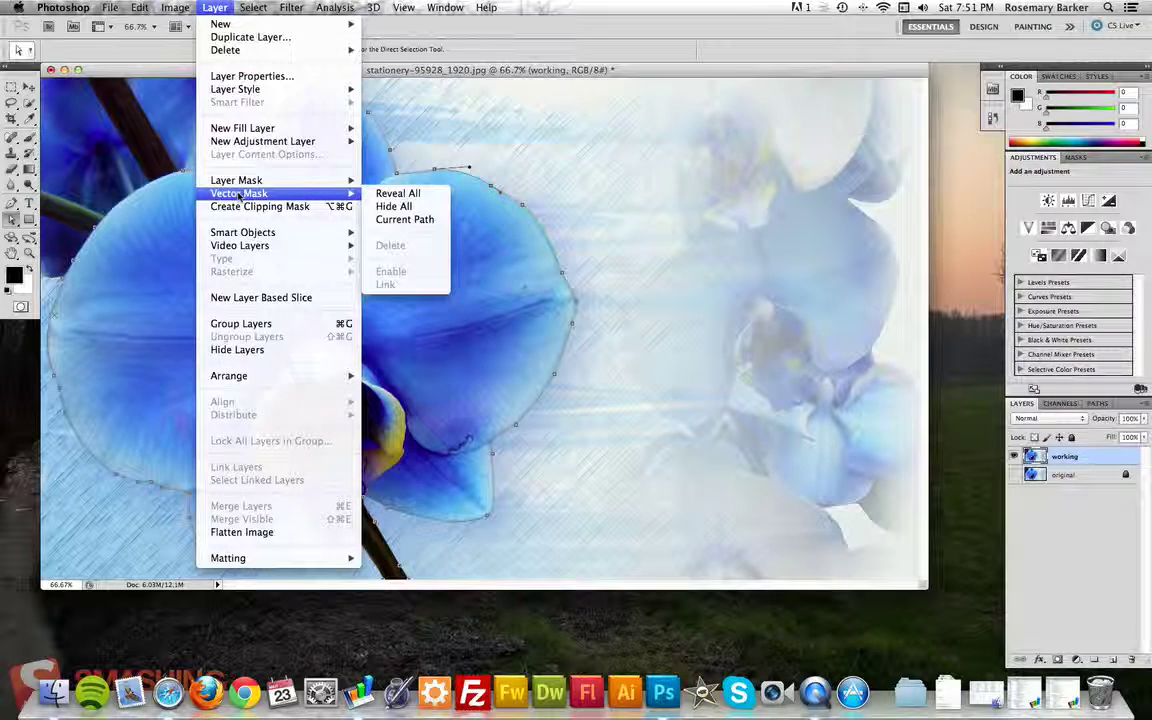
click(500, 30)
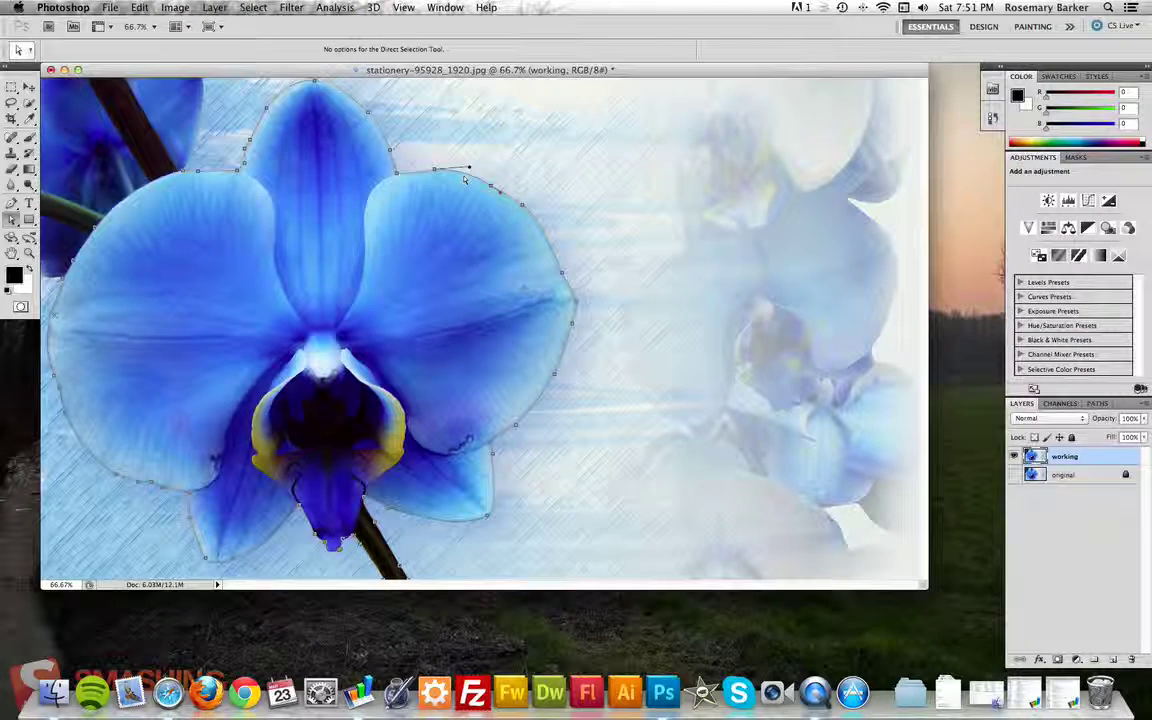
right_click(465, 177)
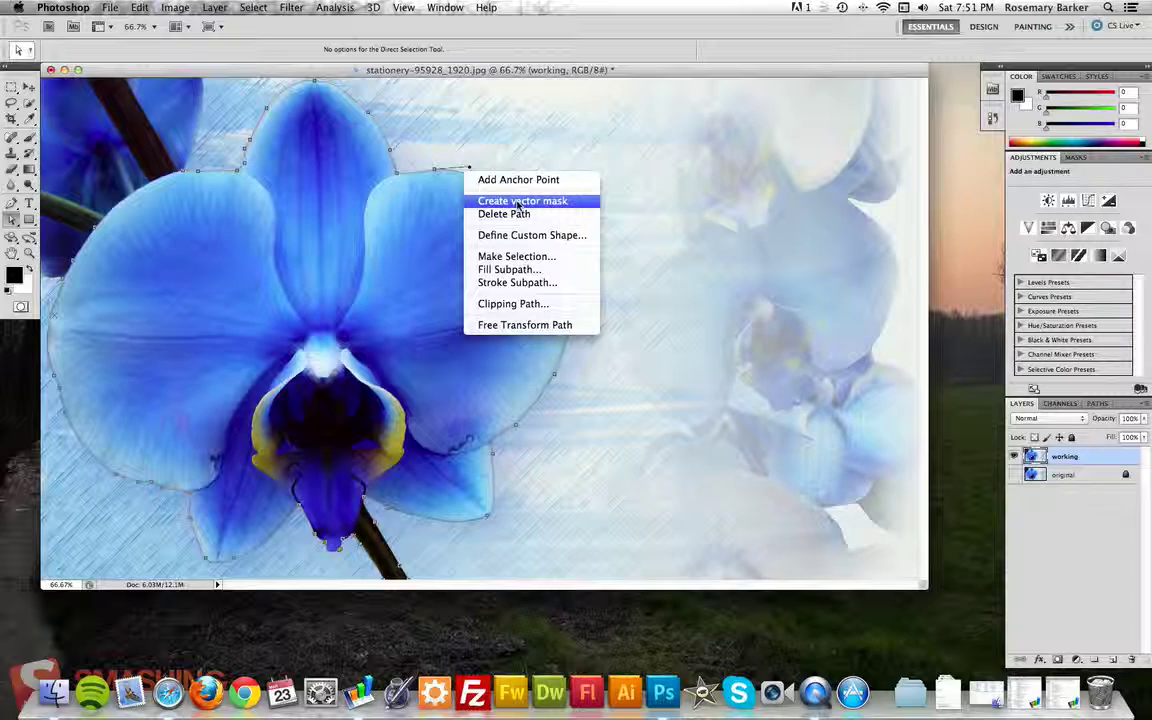
click(518, 202)
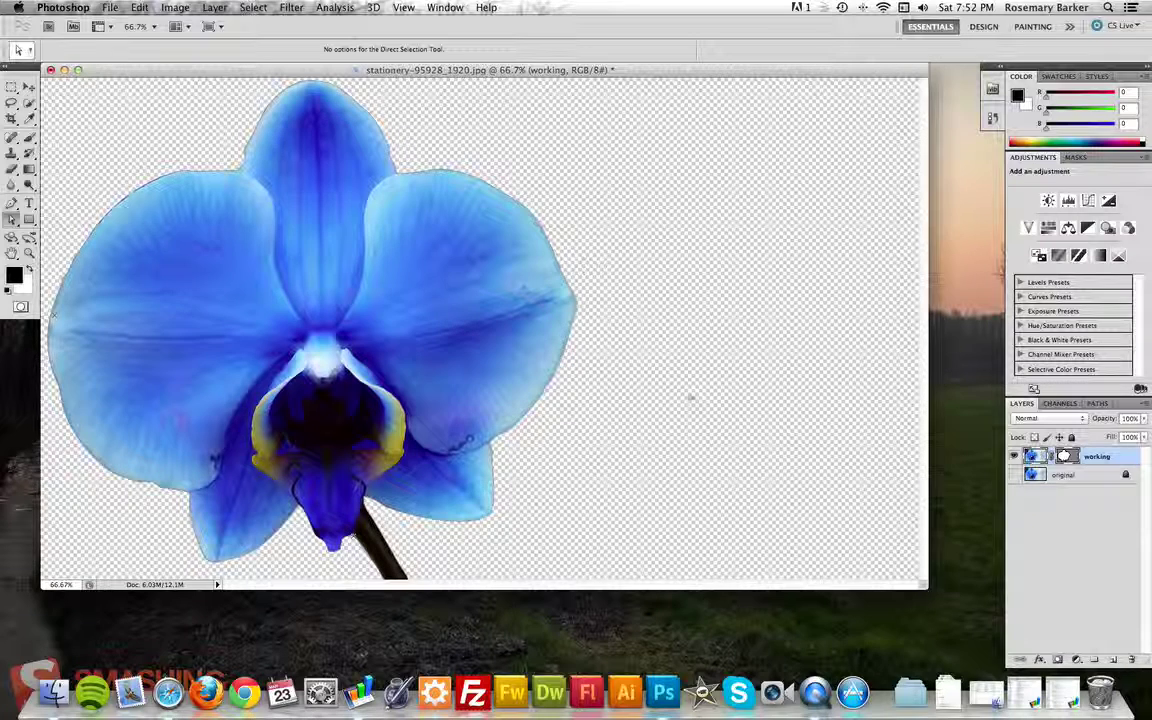
Step: Add a new layer below the working layer and name it 'background'
click(1113, 660)
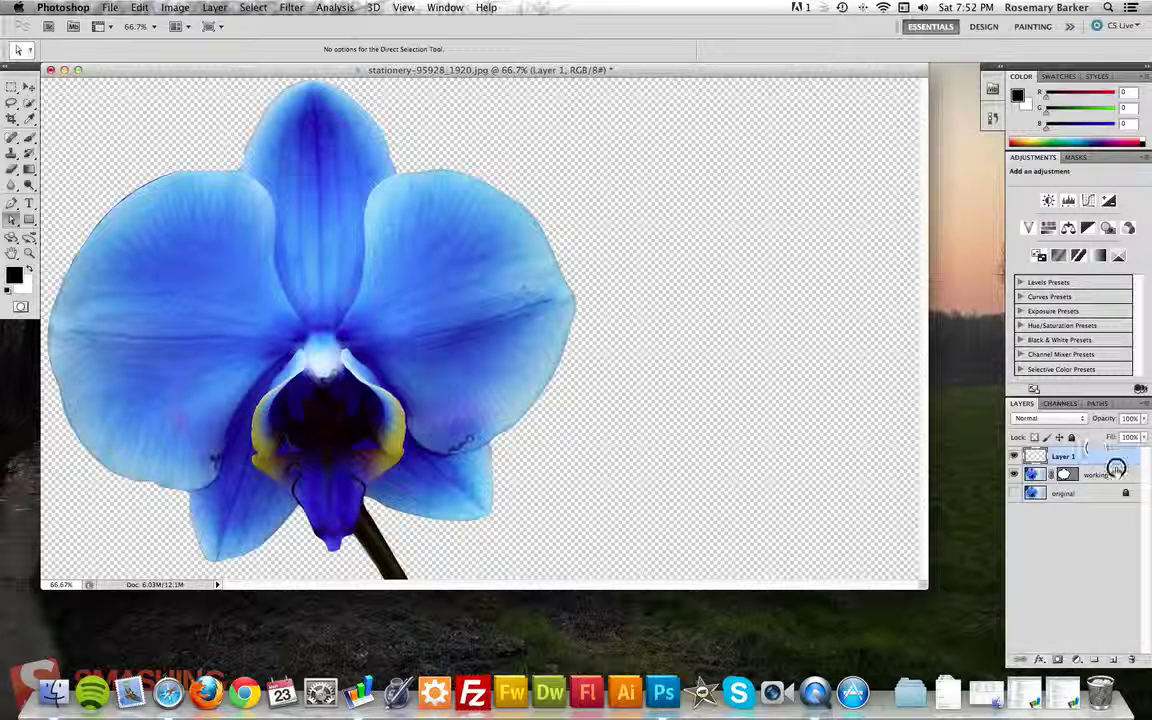
drag(1116, 468, 1066, 478)
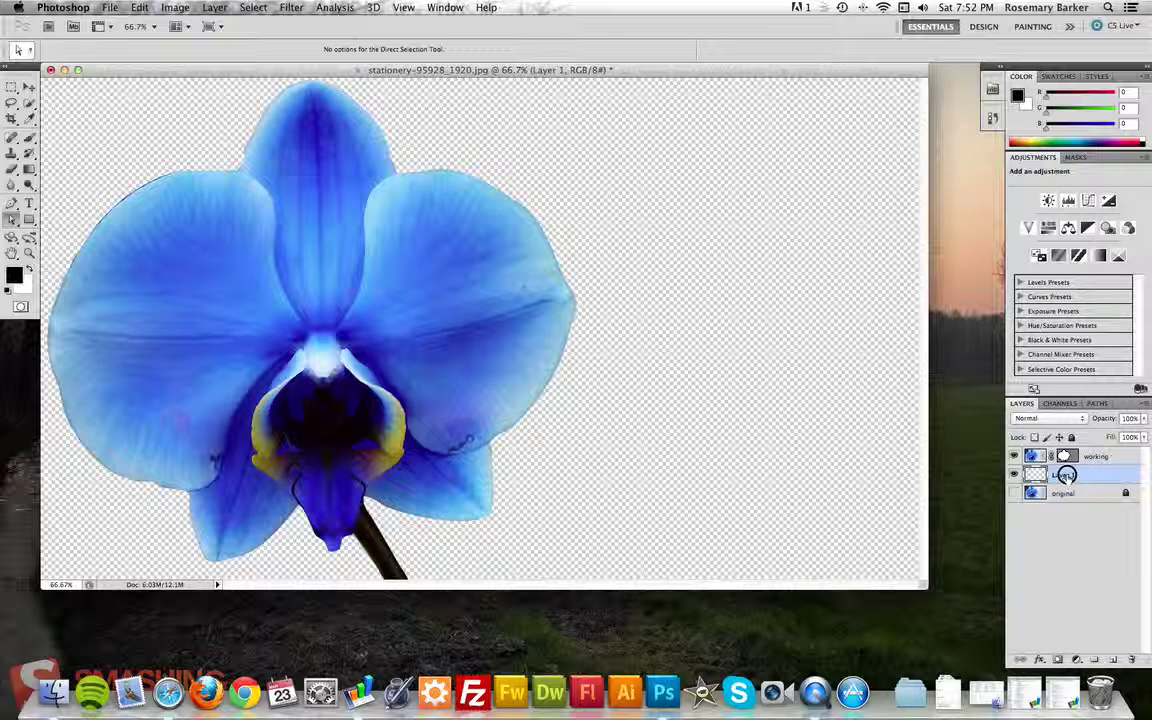
text(backgrou)
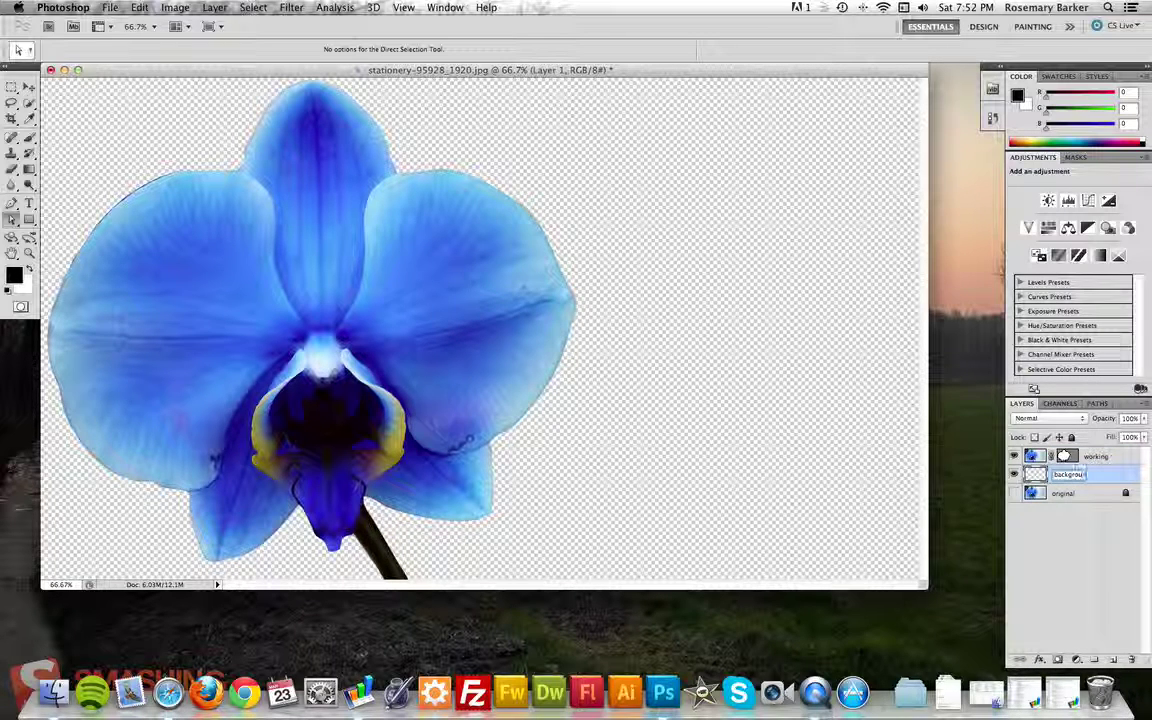
text(nd)
key(Return)
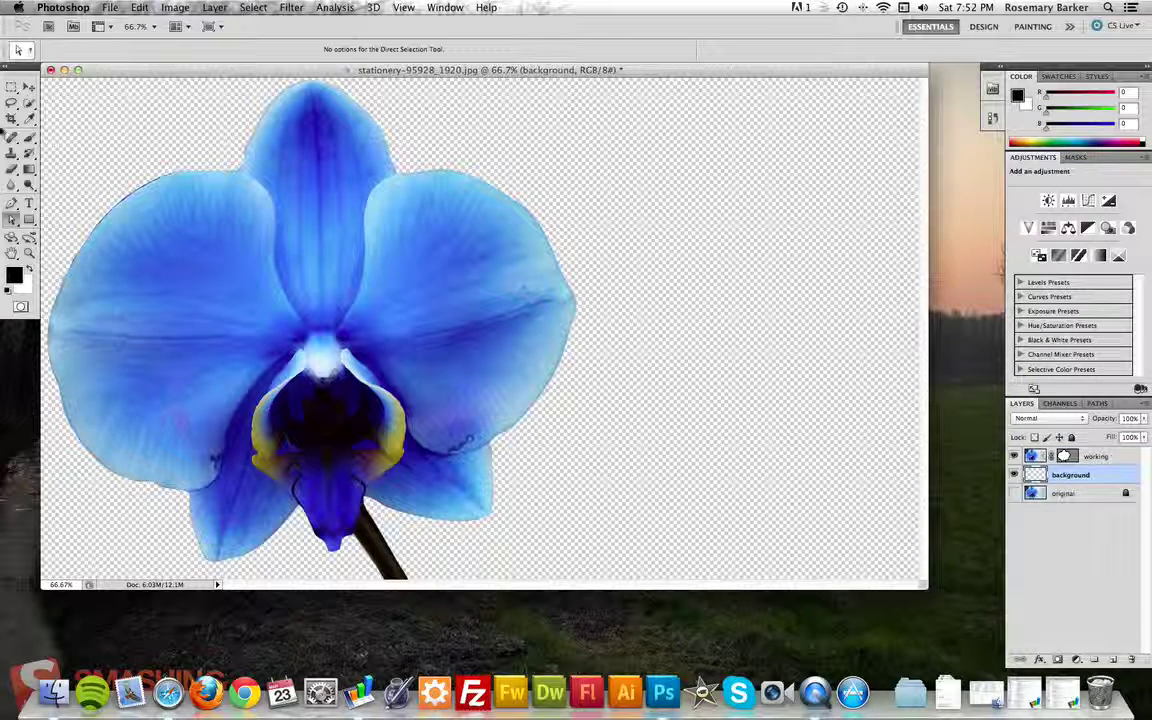
Step: Sample pale blue from the flower centre and fill the background layer with it
click(29, 118)
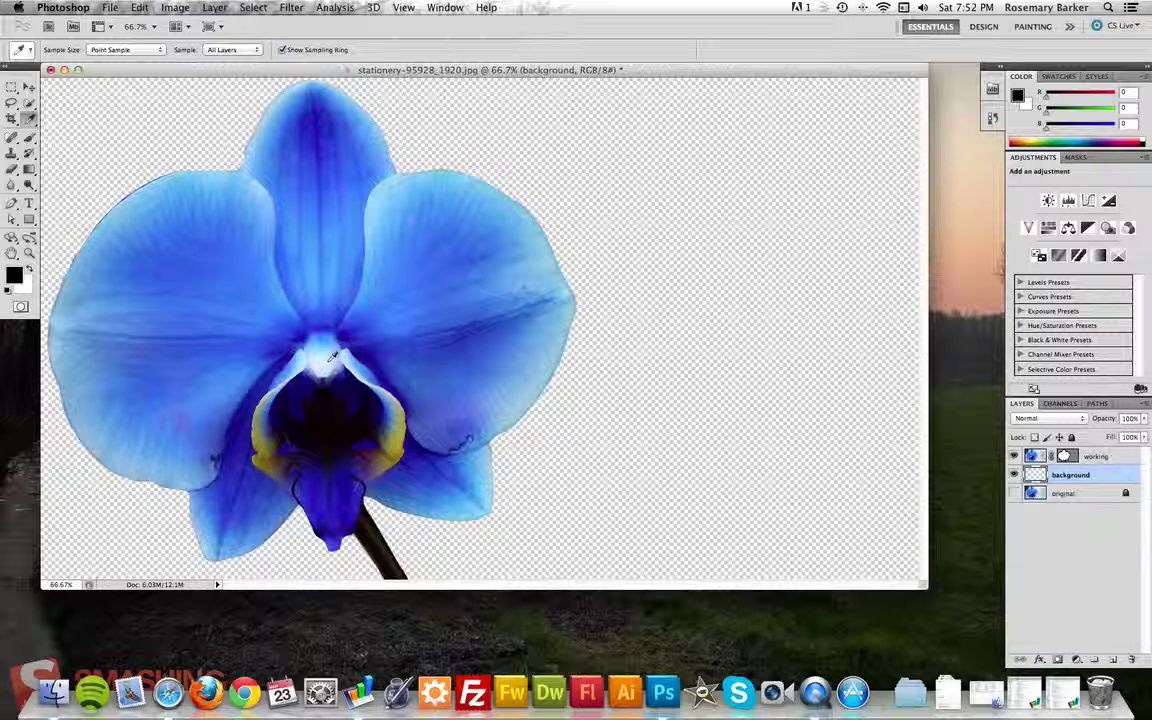
click(328, 353)
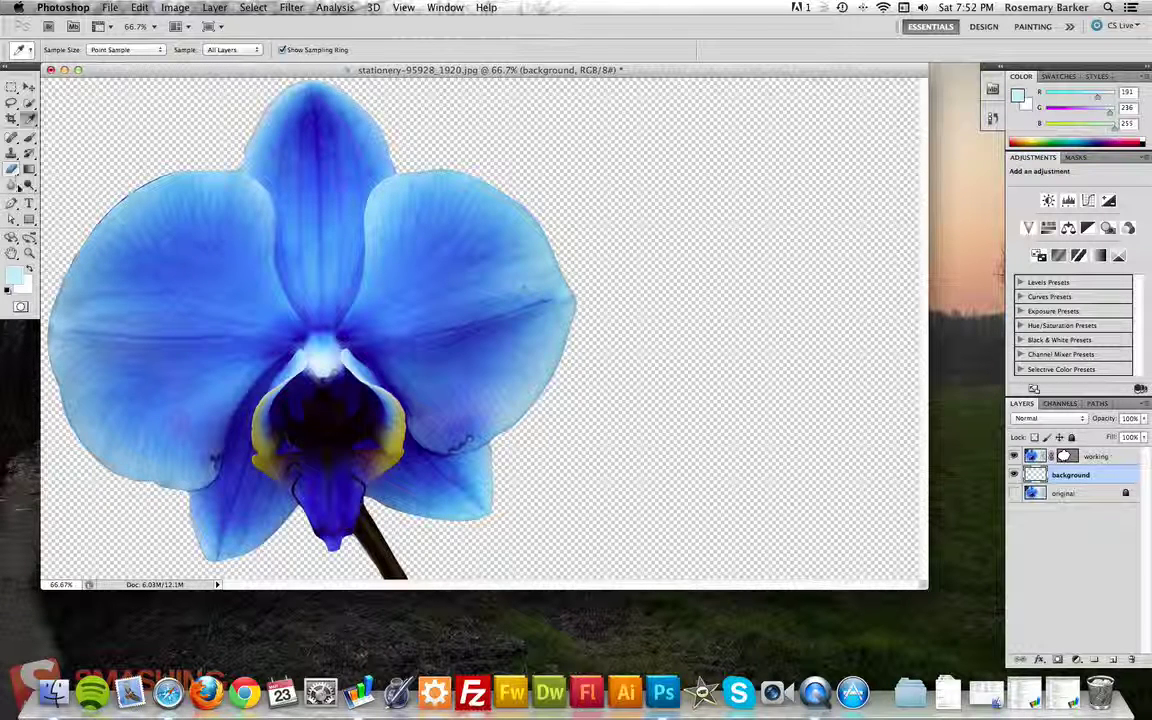
drag(29, 170, 82, 178)
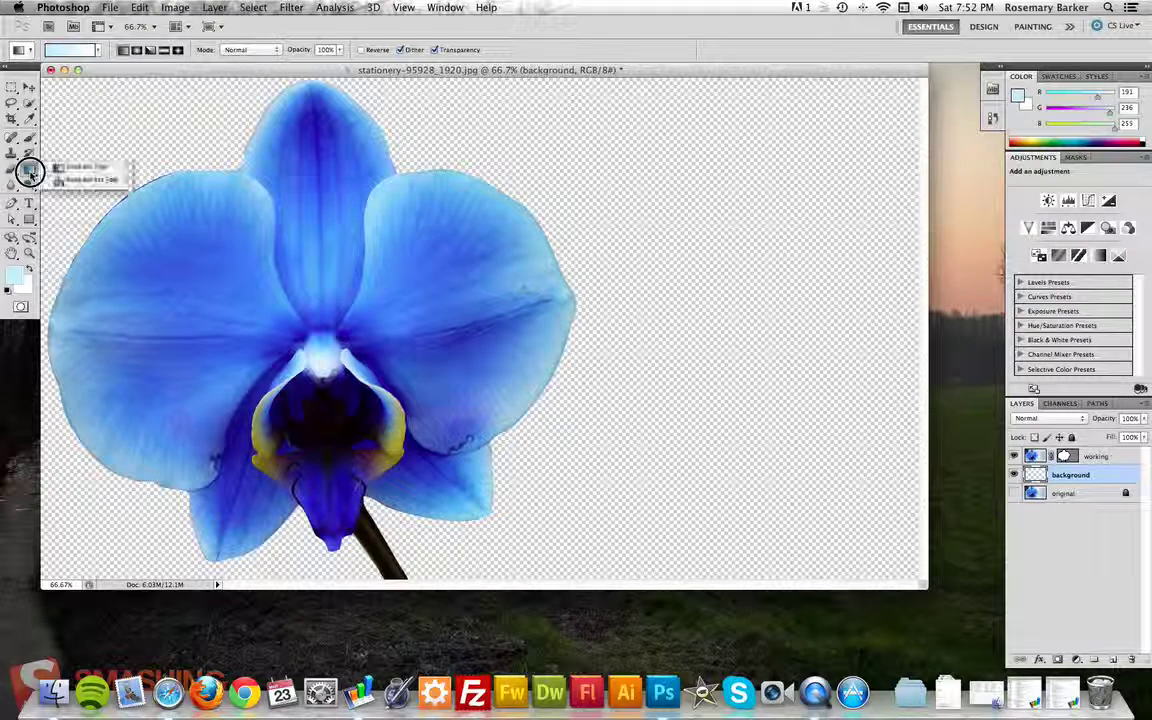
click(84, 178)
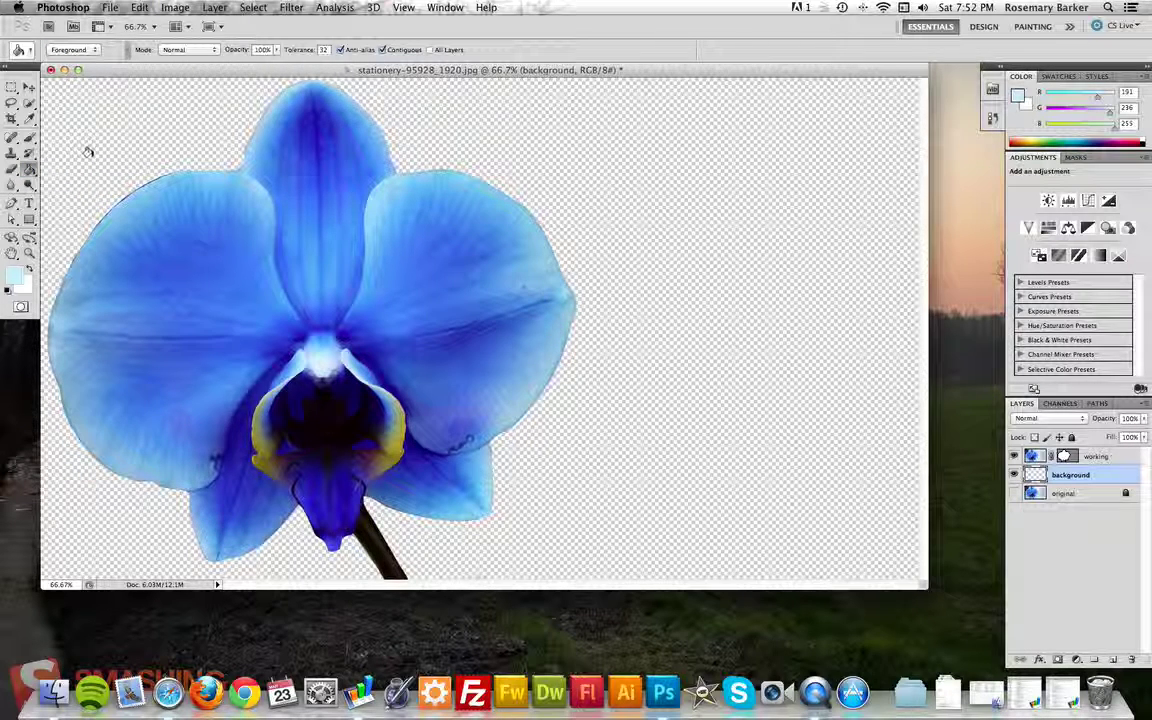
click(88, 152)
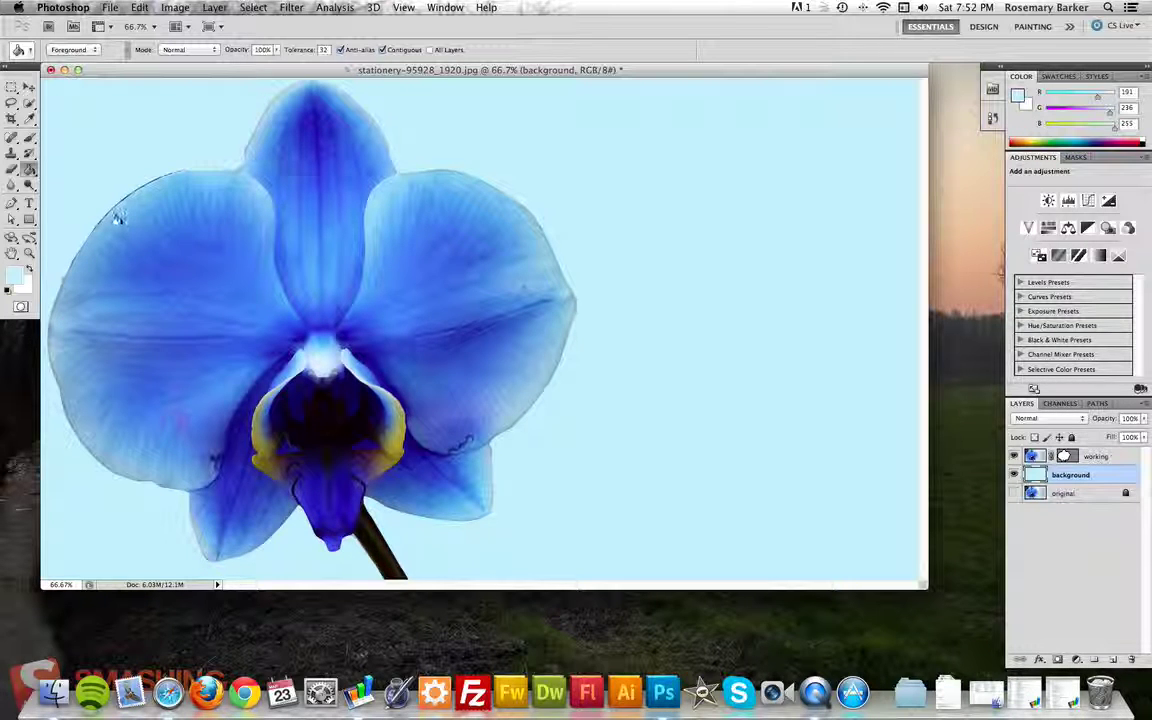
Step: Show the working layer's vector mask and nudge the upper-left petal edge point to fit
key(a)
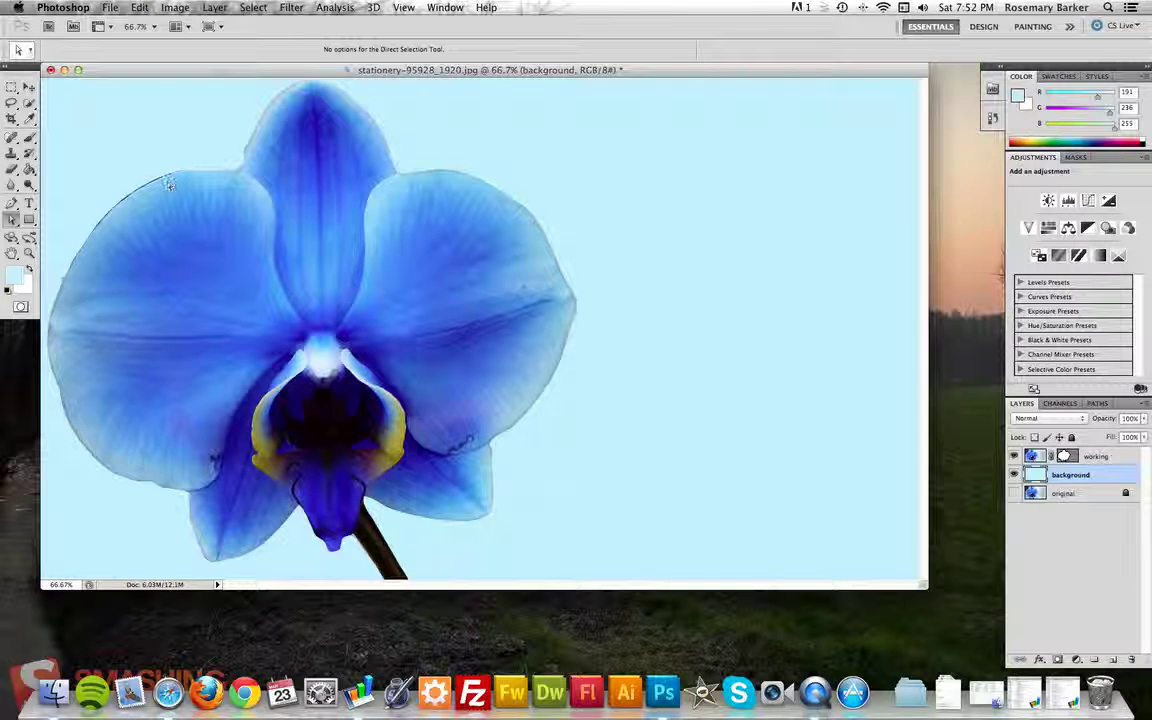
click(1064, 457)
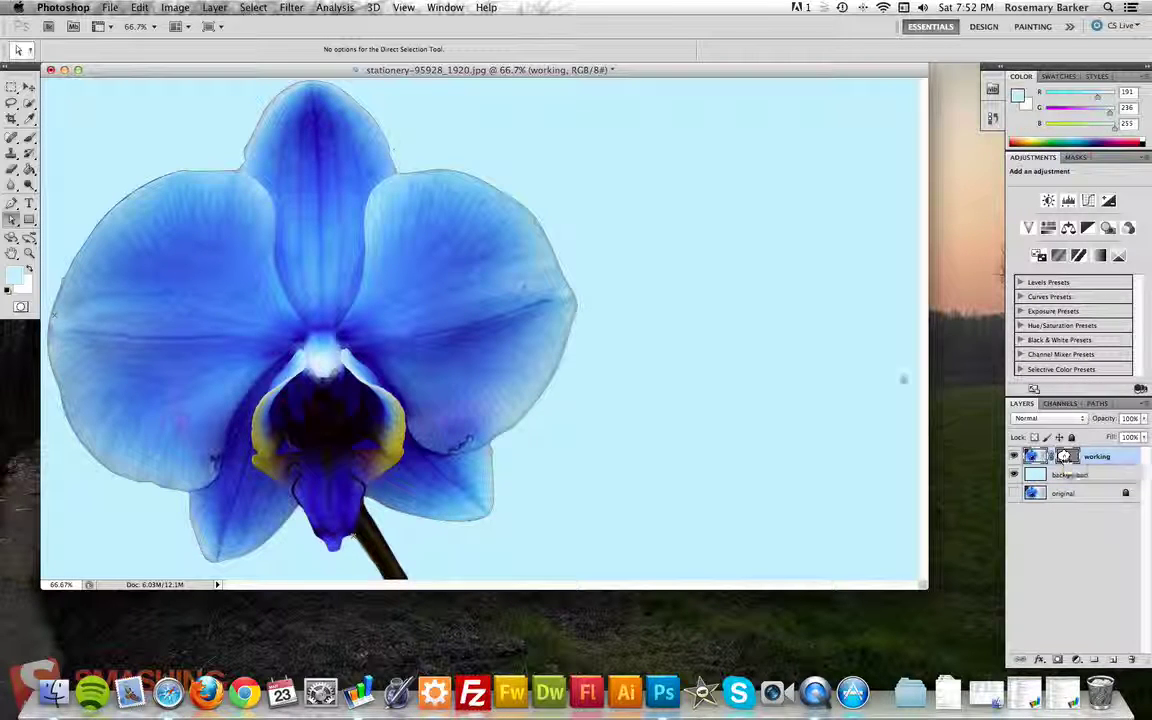
click(555, 255)
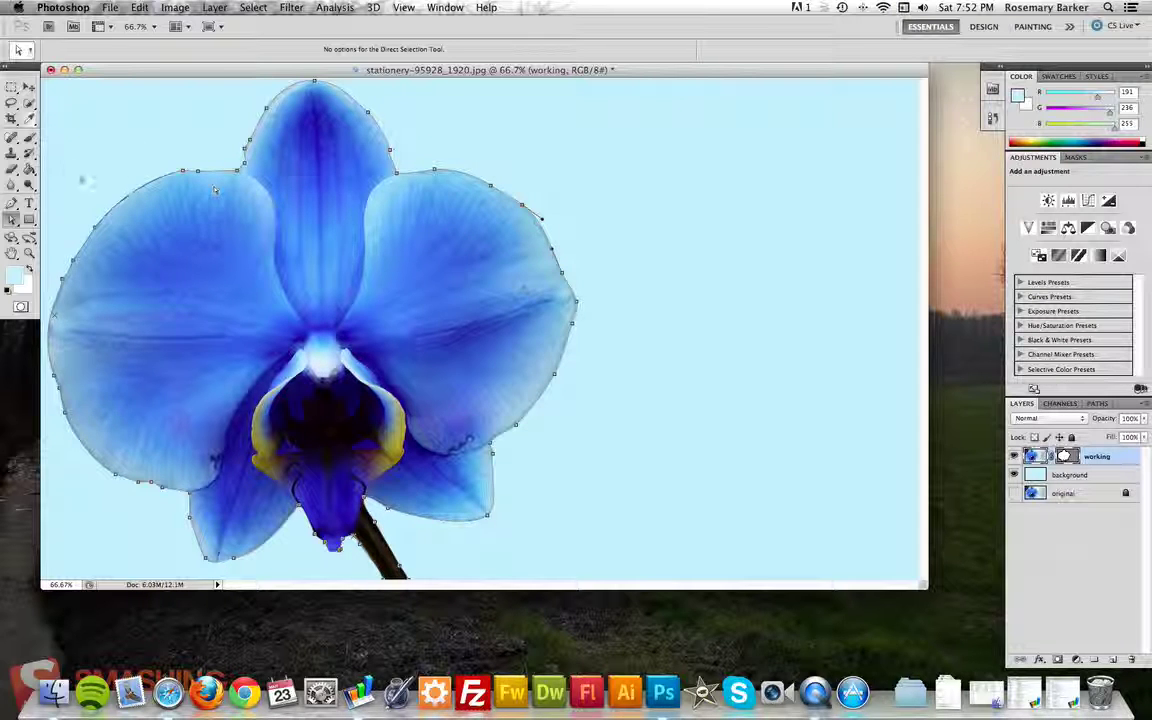
click(96, 229)
drag(96, 229, 98, 229)
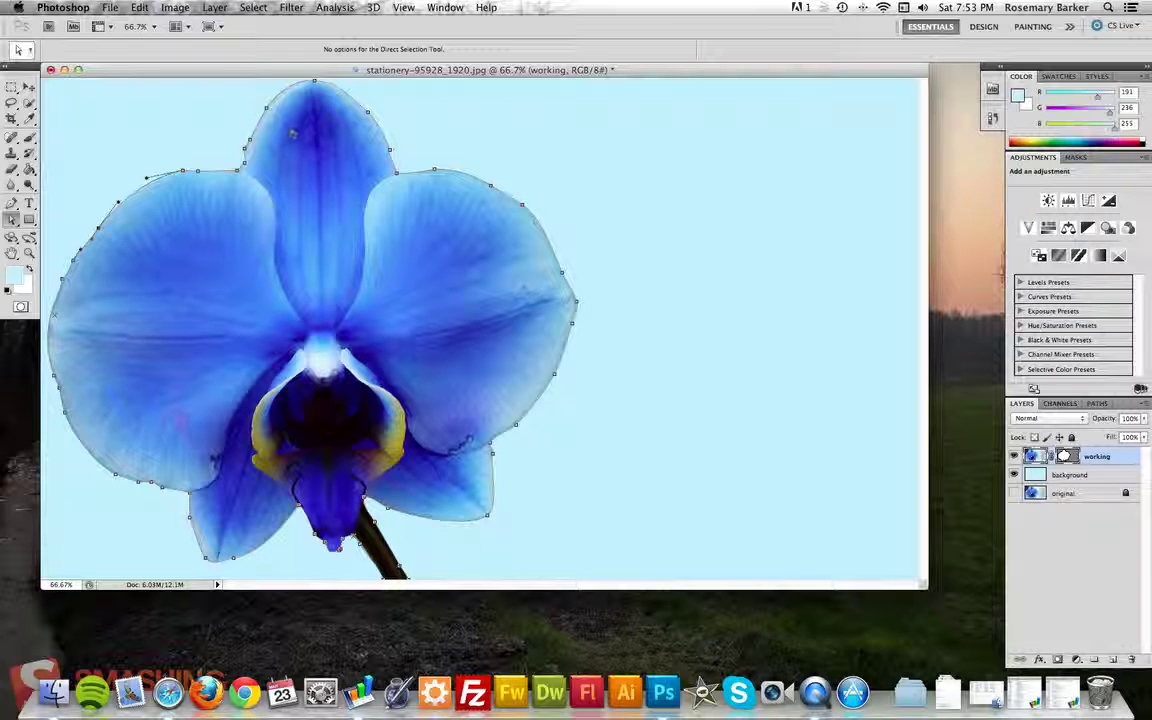
Step: Reshape the mask anchors up to the top petal tip, then reselect the background layer
click(244, 149)
click(251, 141)
click(267, 111)
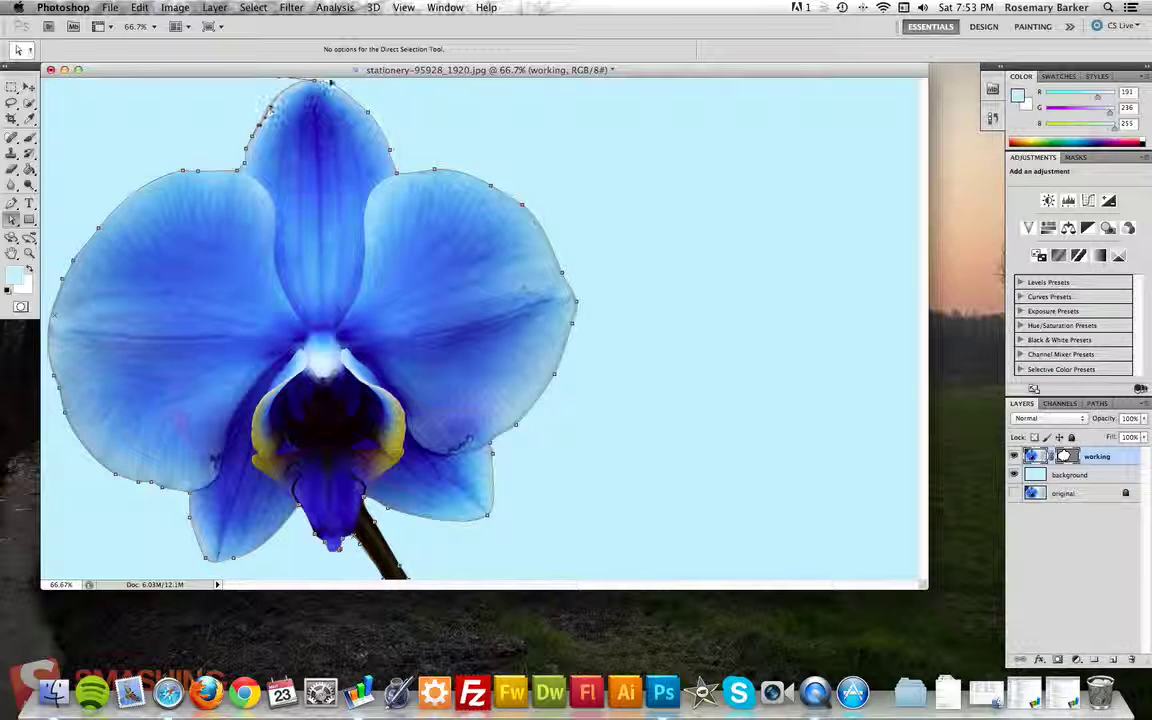
click(312, 83)
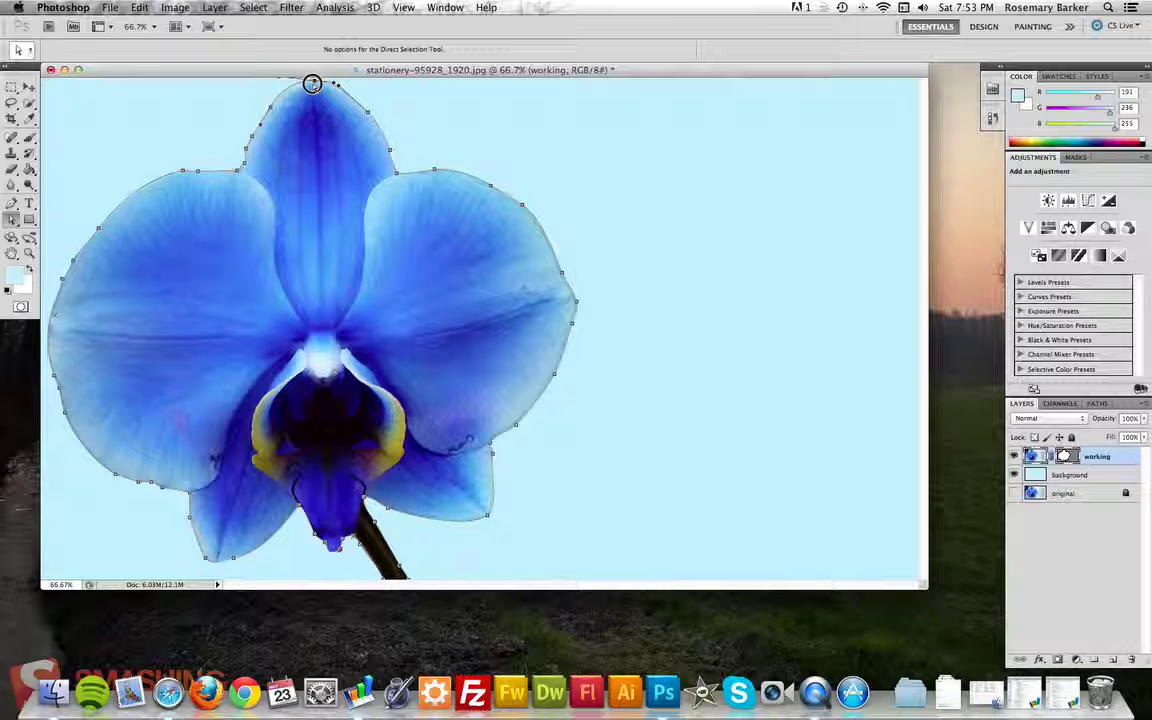
drag(312, 83, 314, 86)
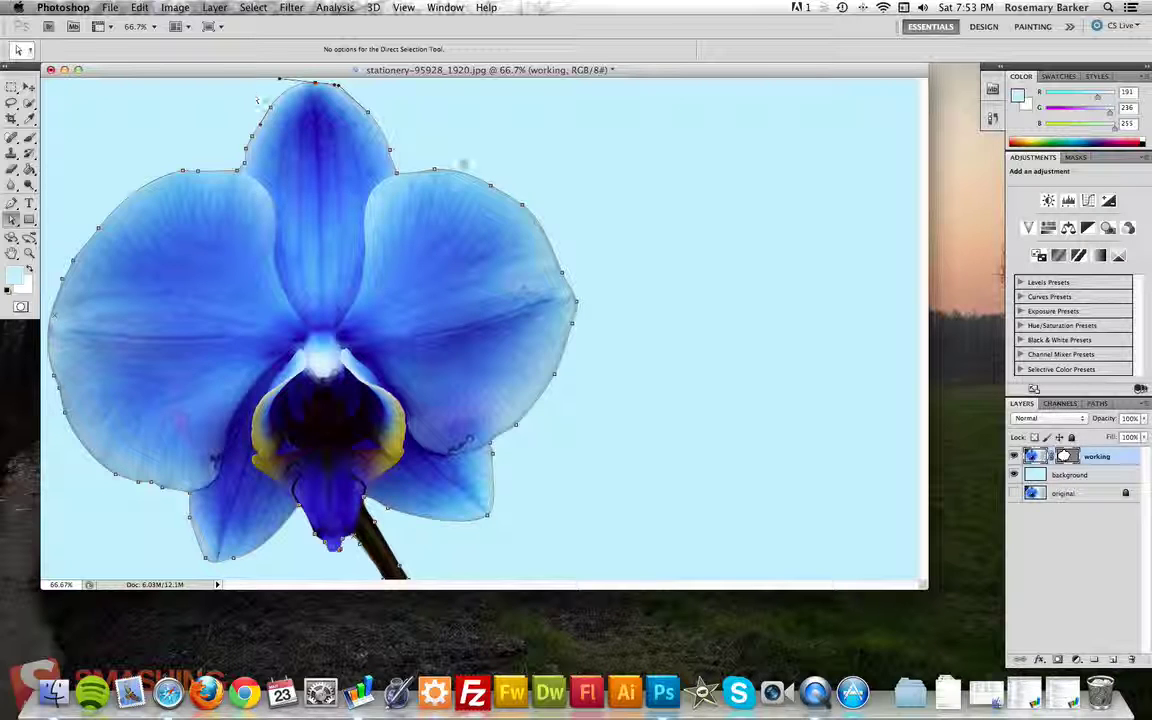
click(1102, 476)
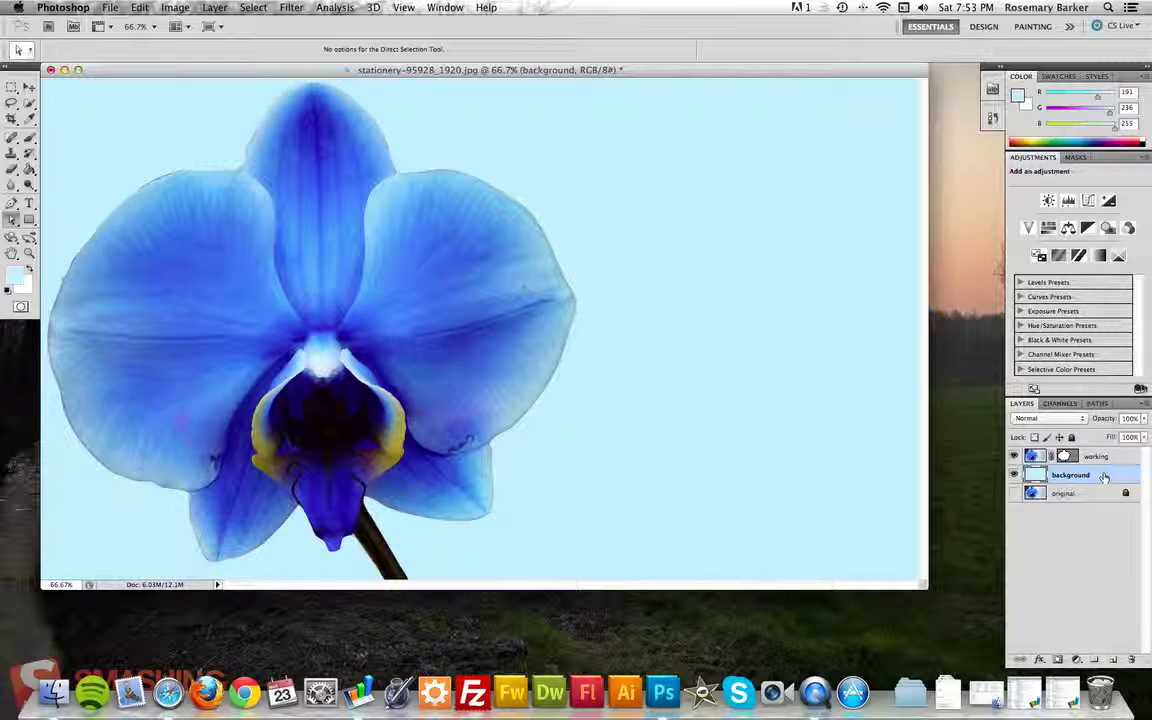